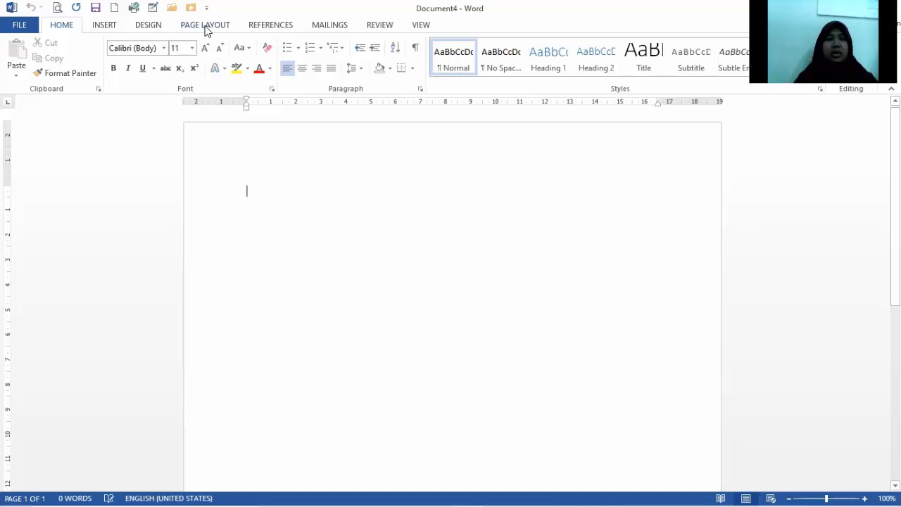
click(205, 25)
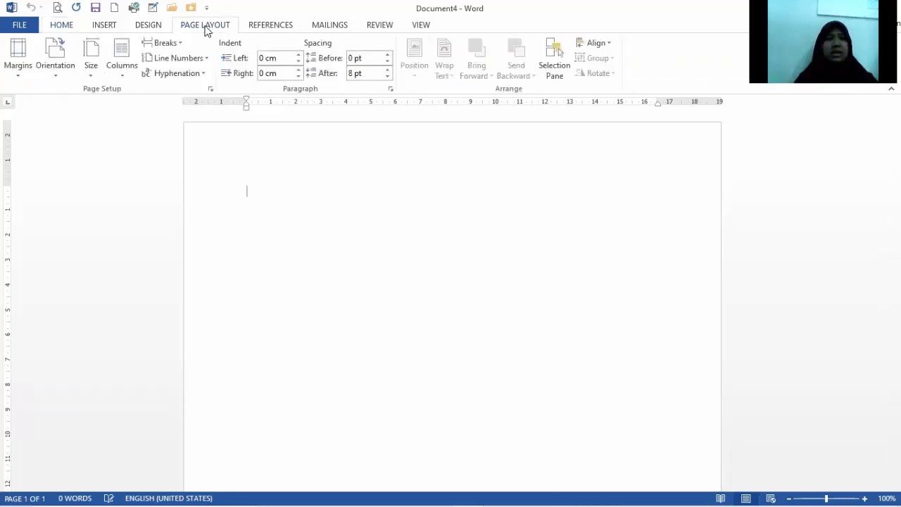
click(104, 26)
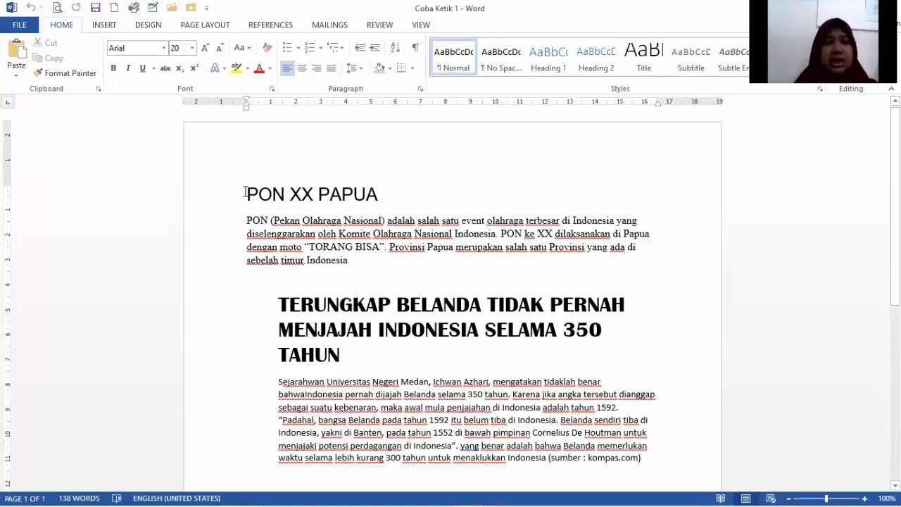
Center the title "PON XX PAPUA" on the page.
drag(245, 192, 381, 195)
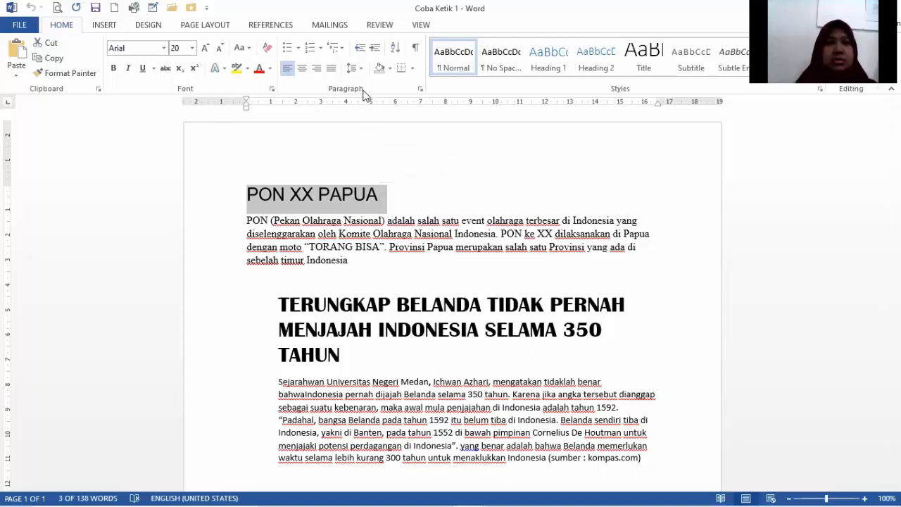
click(302, 72)
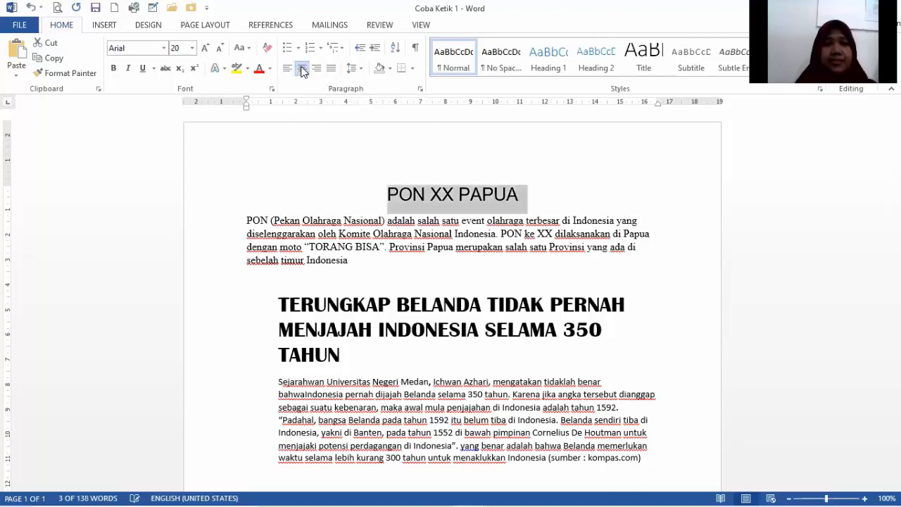
click(554, 188)
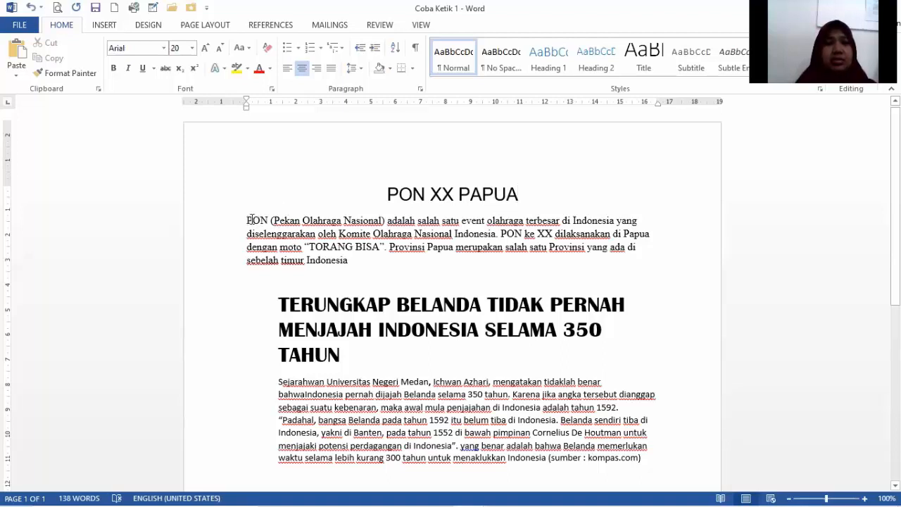
Justify the paragraph below the "PON XX PAPUA" title.
drag(247, 220, 356, 259)
click(665, 305)
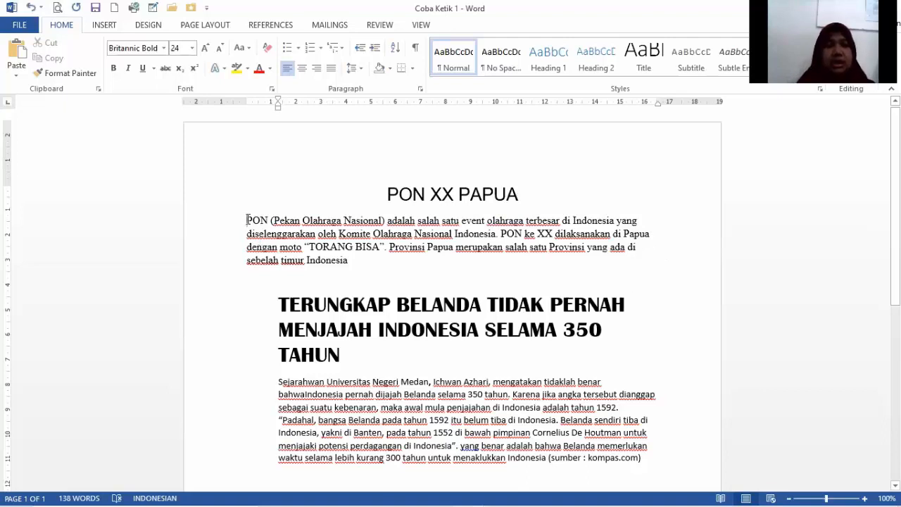
drag(247, 220, 351, 261)
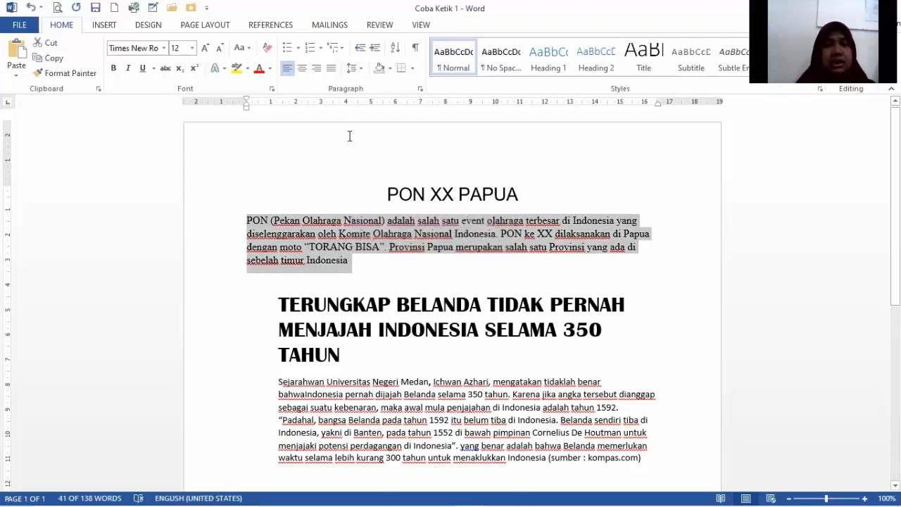
click(331, 70)
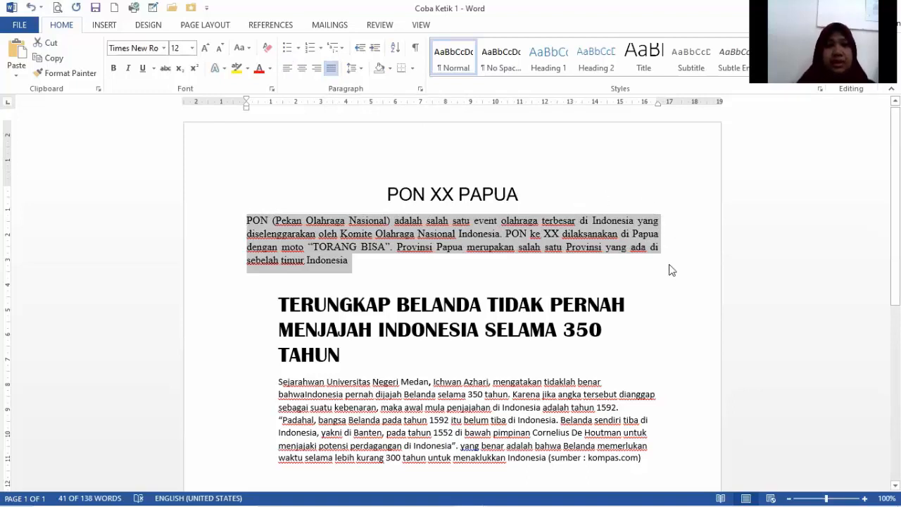
click(679, 301)
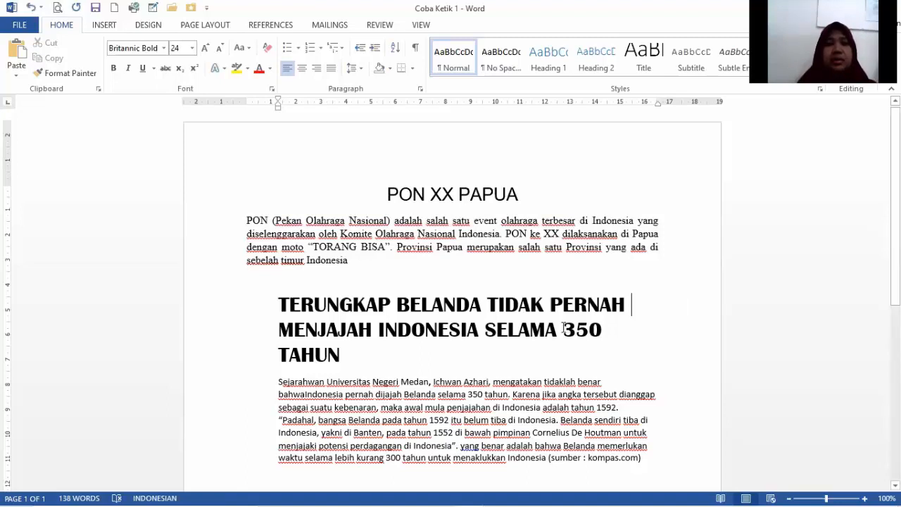
Change the font color of "350 TAHUN" in the second heading to standard red.
drag(563, 329, 617, 357)
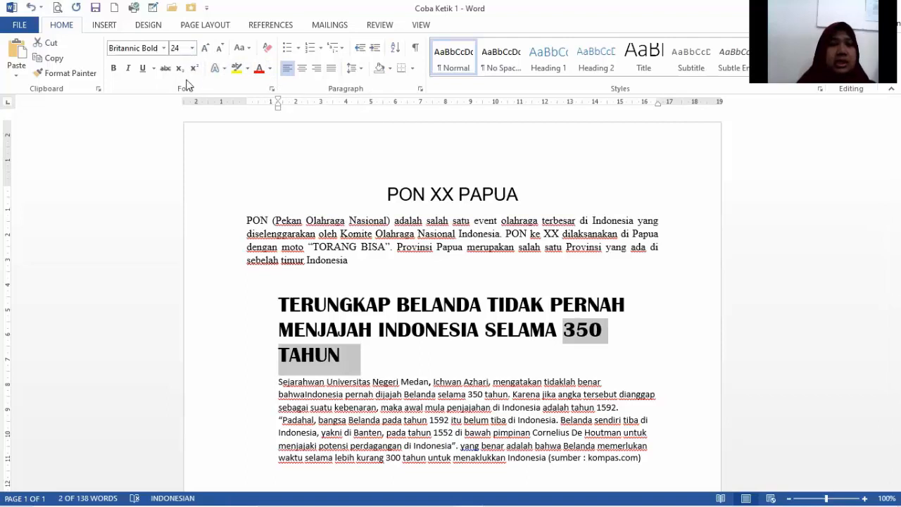
click(270, 69)
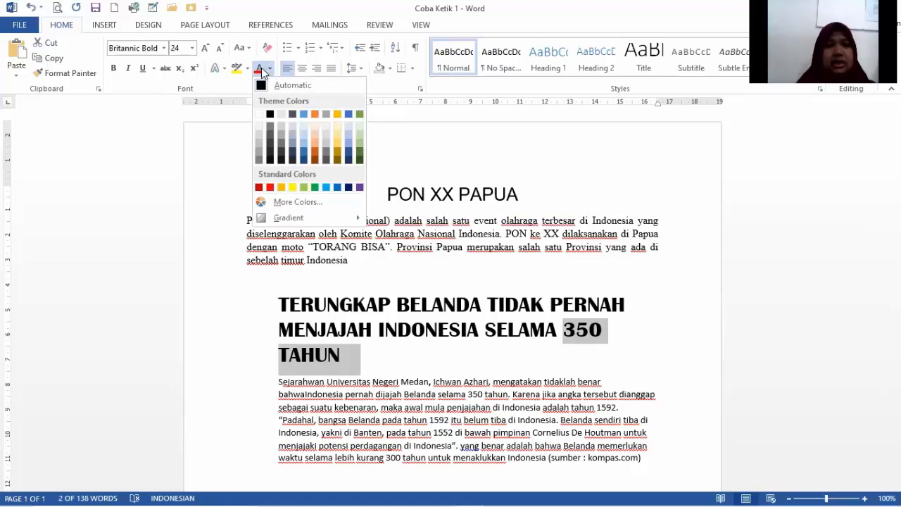
click(271, 188)
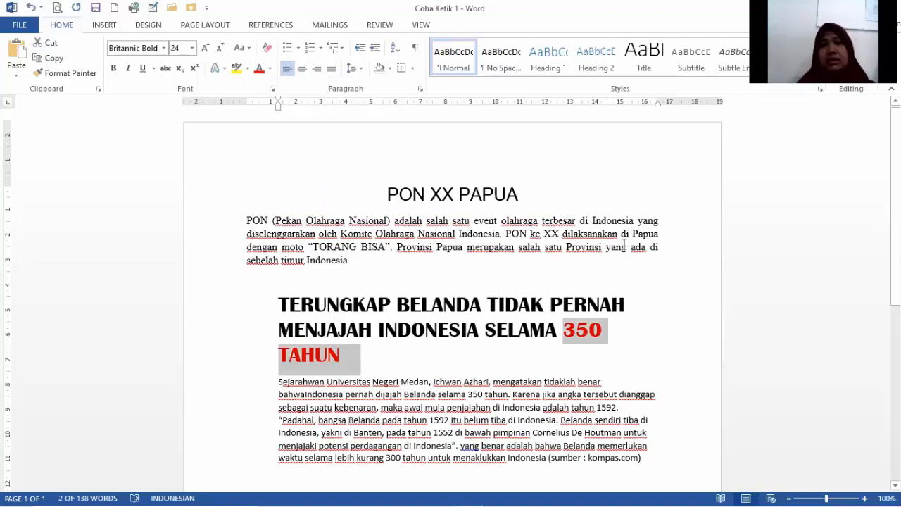
click(680, 312)
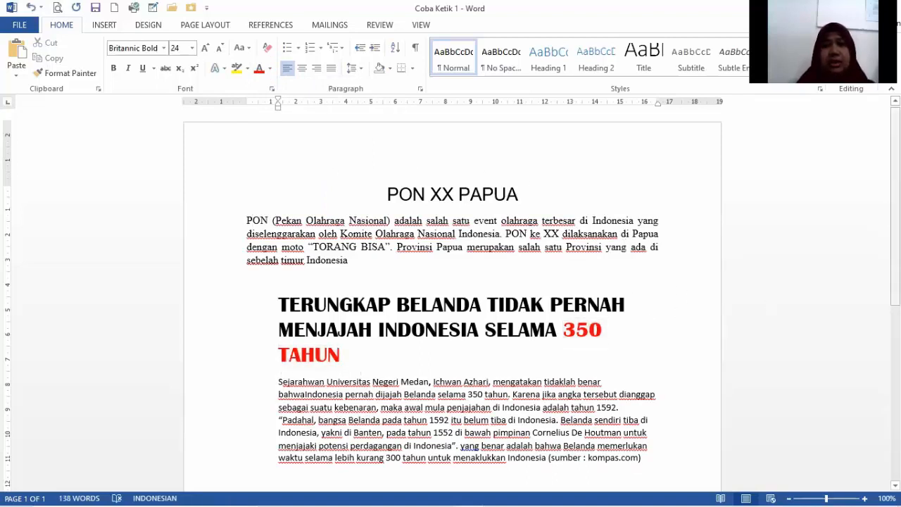
Make "PON (Pekan Olahraga Nasional)" bold at the start of the first paragraph.
scroll(450, 295, down, 3)
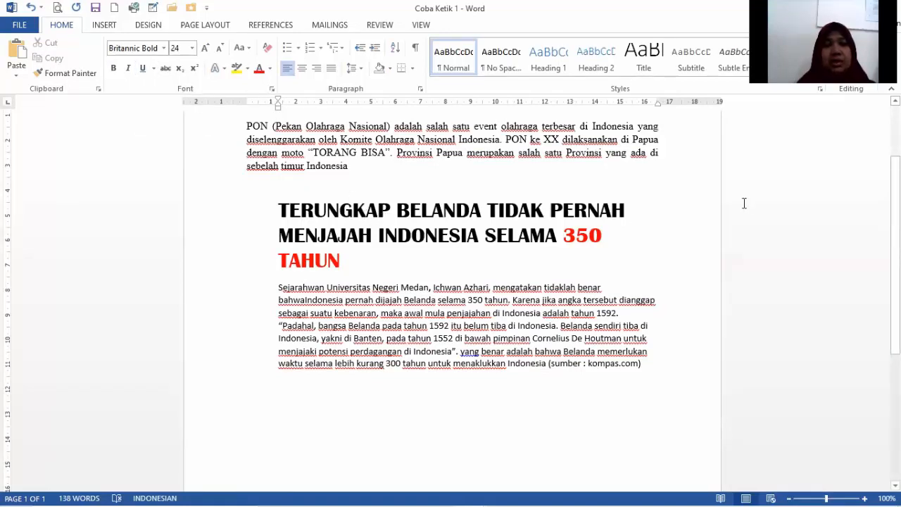
scroll(569, 226, down, 1)
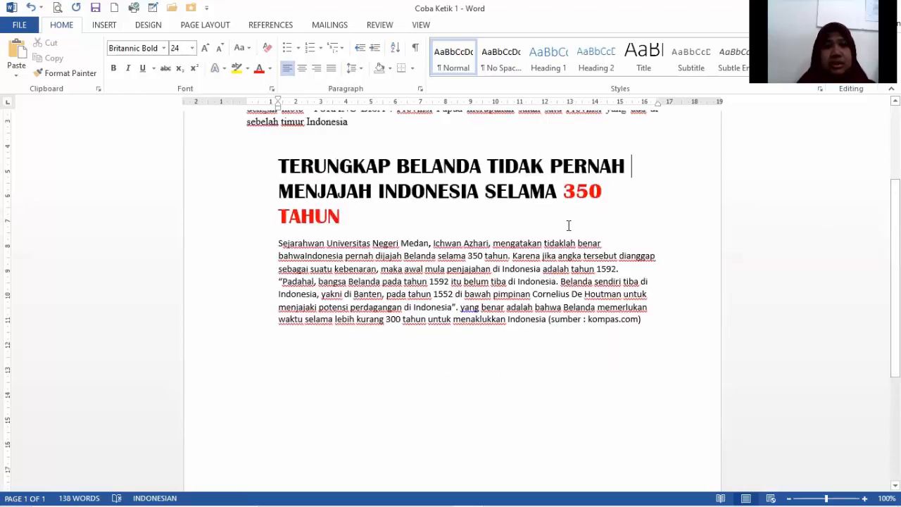
scroll(756, 241, up, 3)
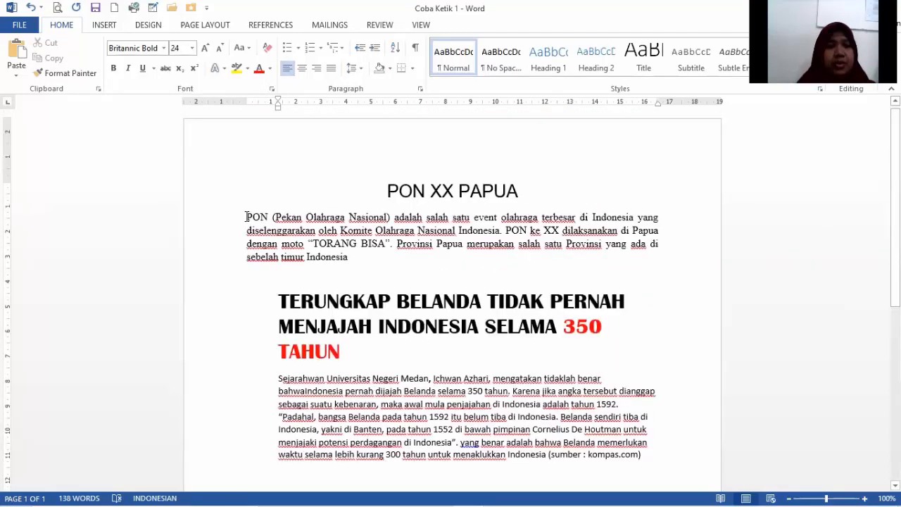
drag(246, 216, 390, 221)
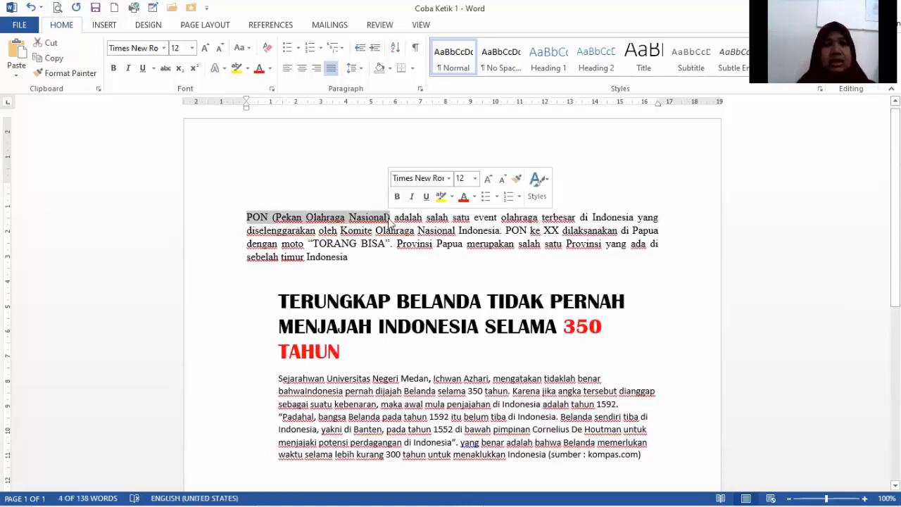
click(113, 68)
click(280, 165)
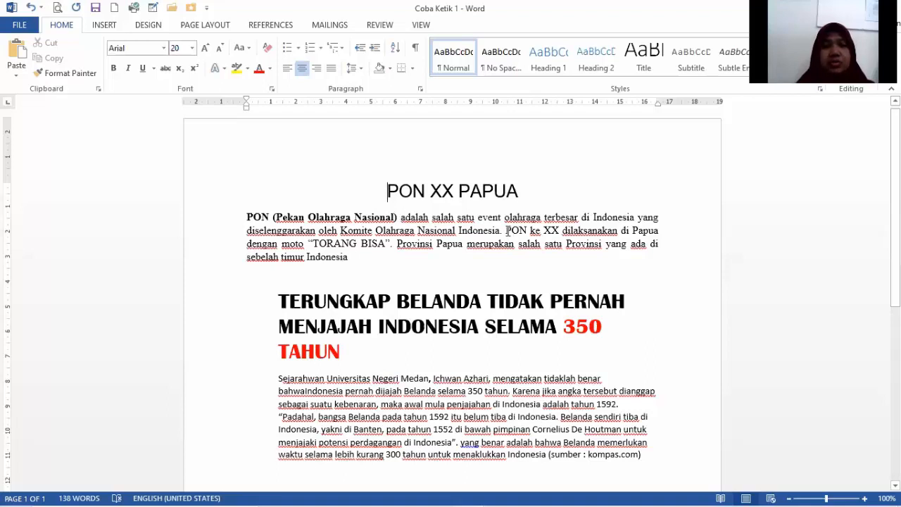
Italicize "PON ke XX" in the first paragraph.
drag(507, 230, 559, 237)
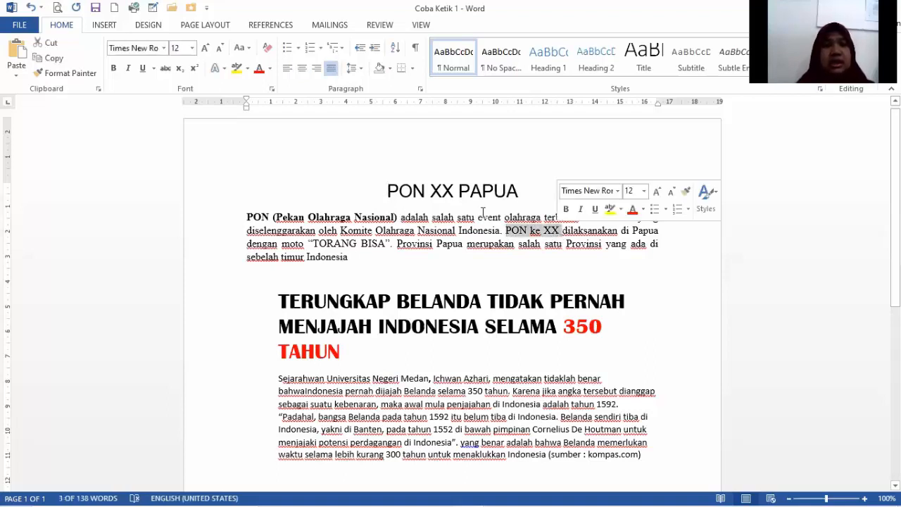
click(129, 72)
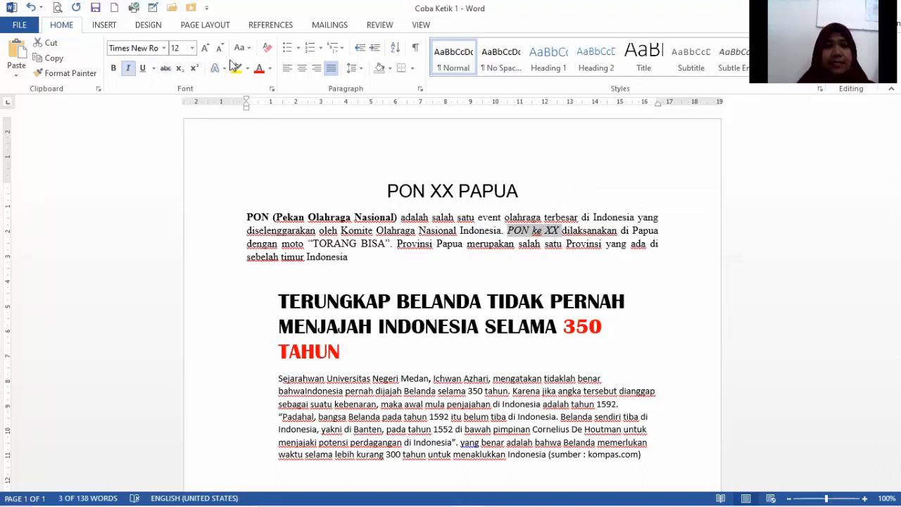
click(563, 268)
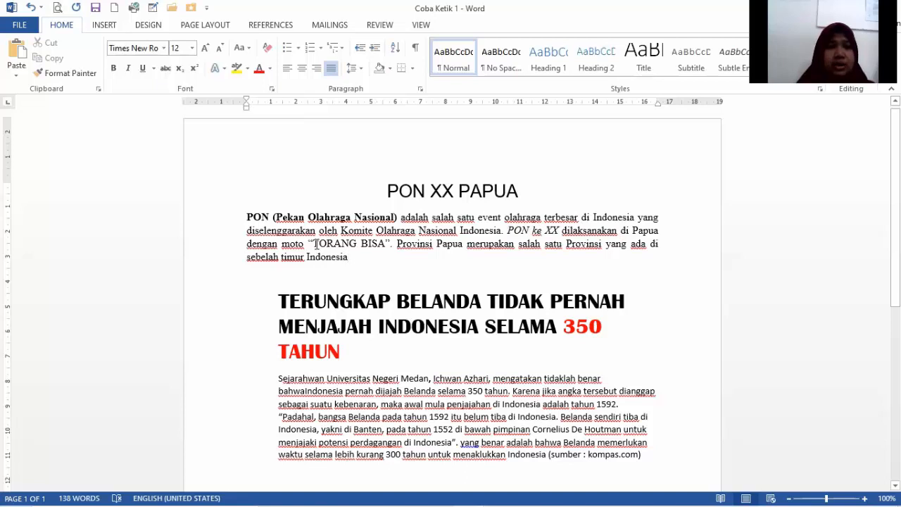
Underline the motto "TORANG BISA" in the first paragraph.
drag(315, 243, 388, 245)
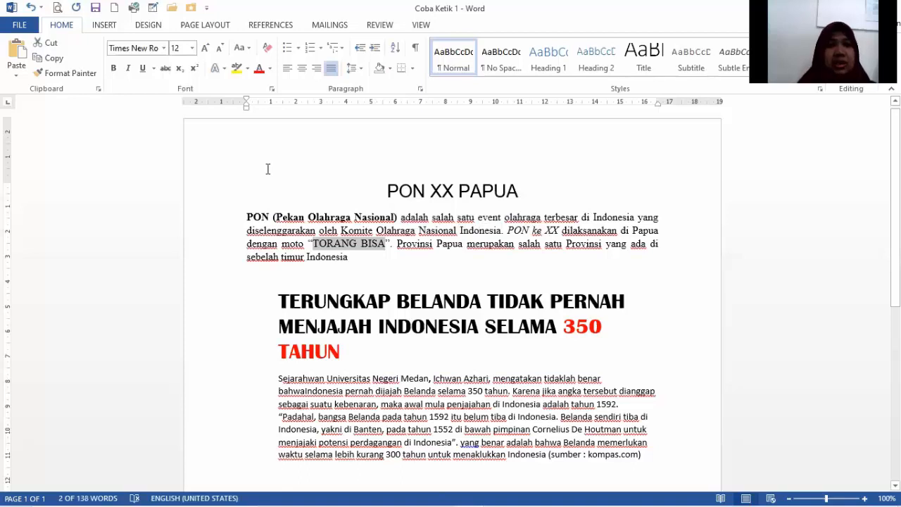
click(143, 69)
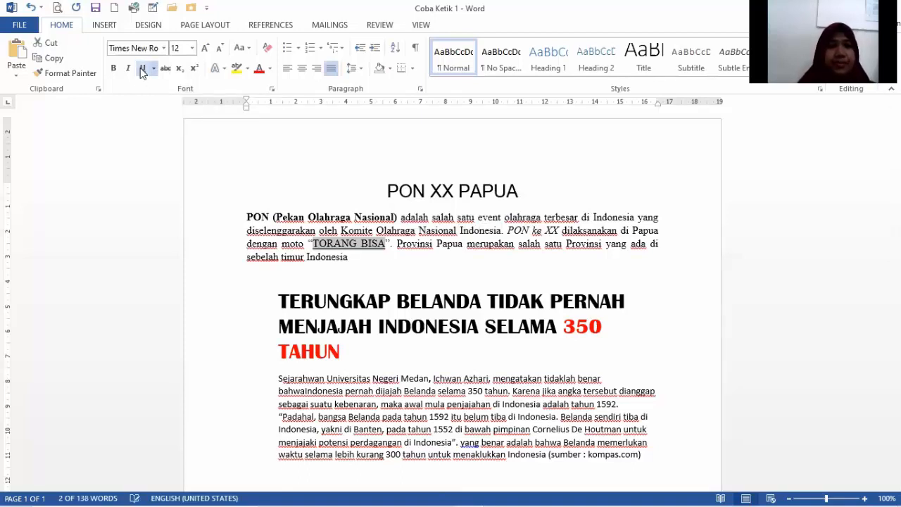
click(538, 177)
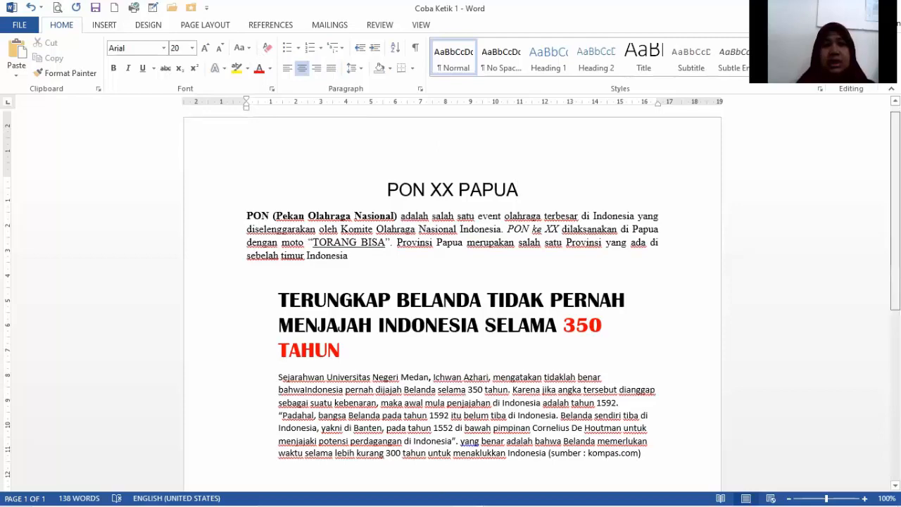
Add a period after "sebelah timur Indonesia" at the end of the first paragraph.
scroll(450, 295, down, 2)
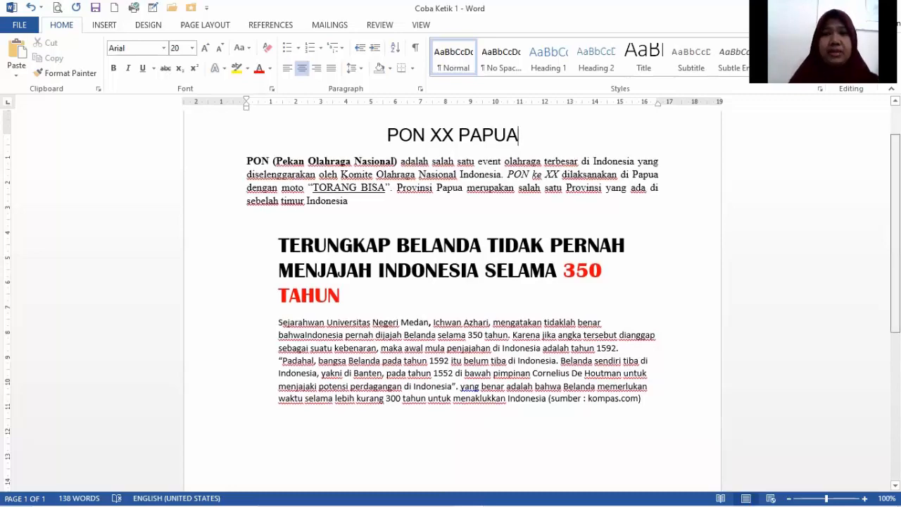
scroll(450, 295, up, 1)
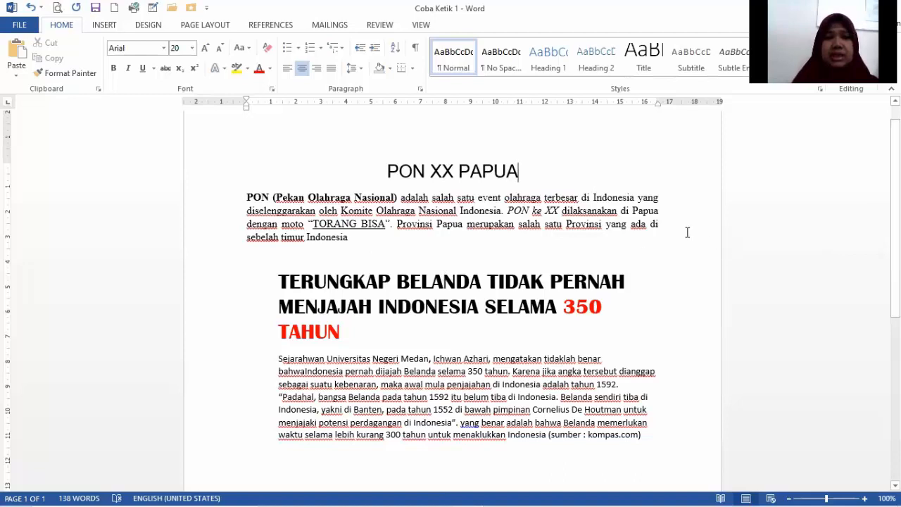
click(355, 238)
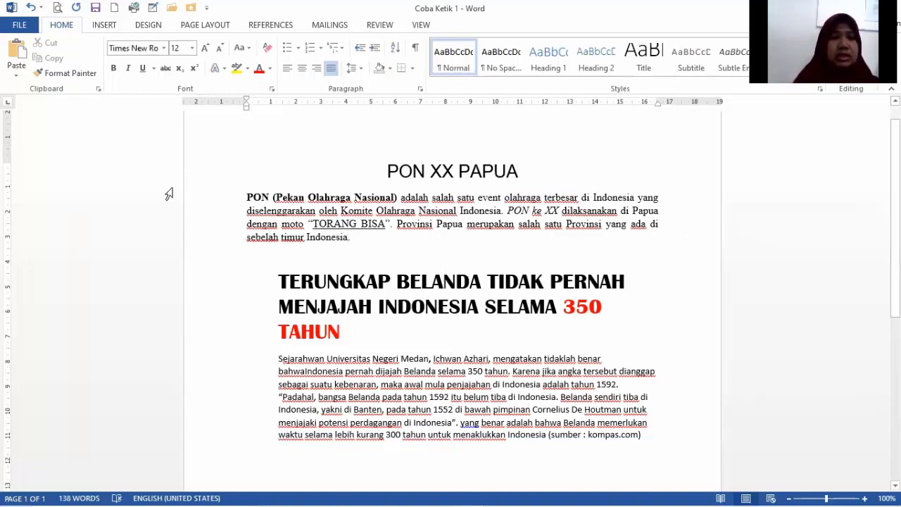
Copy the whole paragraph under "PON XX PAPUA" and paste it on the empty line below the last paragraph, keeping source formatting.
click(270, 198)
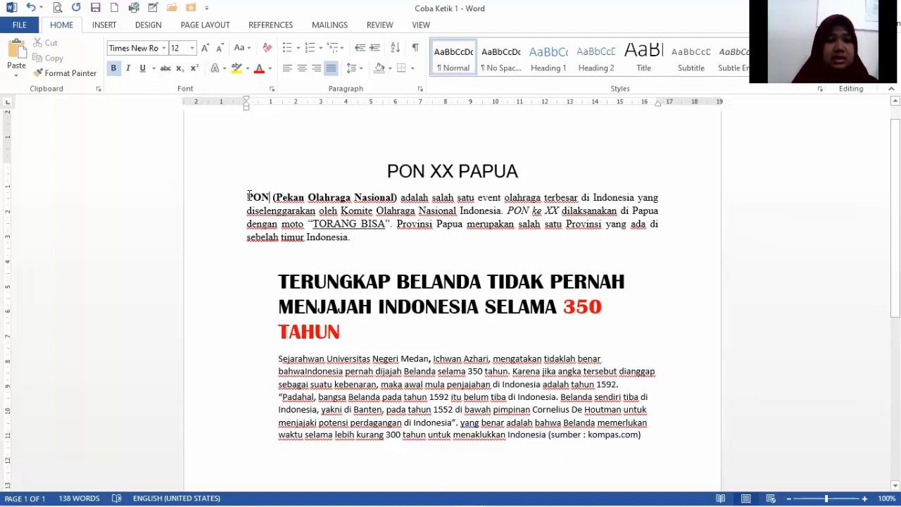
drag(248, 196, 362, 237)
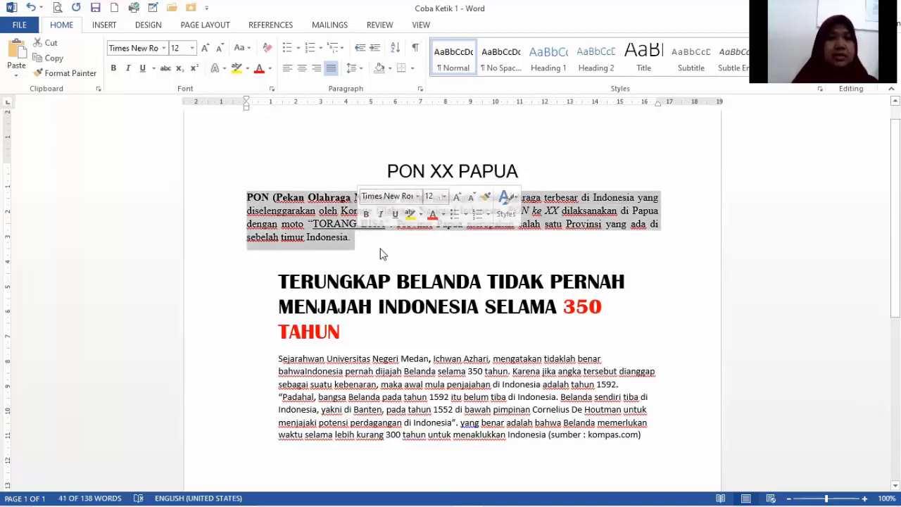
right_click(293, 214)
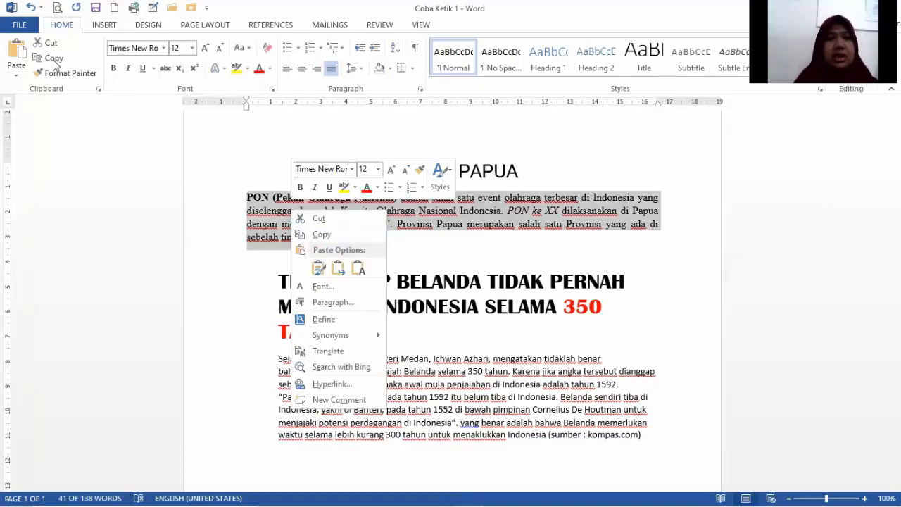
click(323, 236)
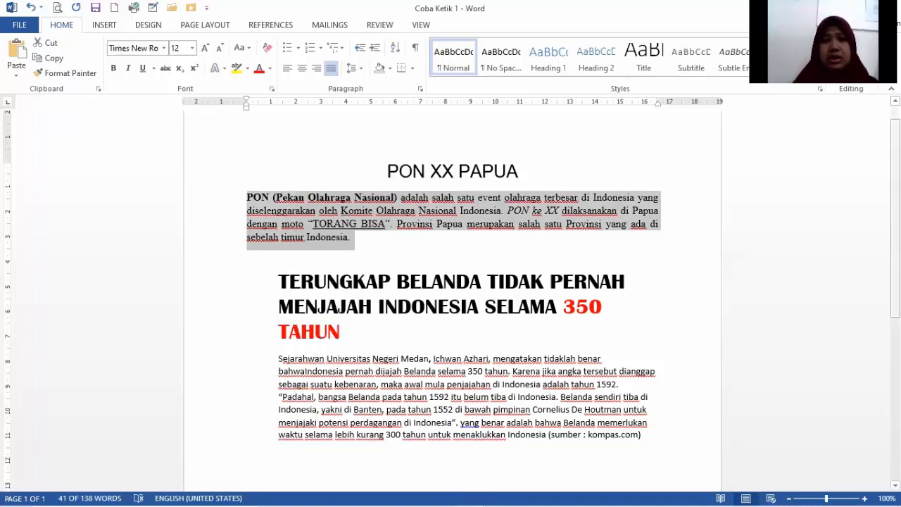
scroll(276, 391, down, 3)
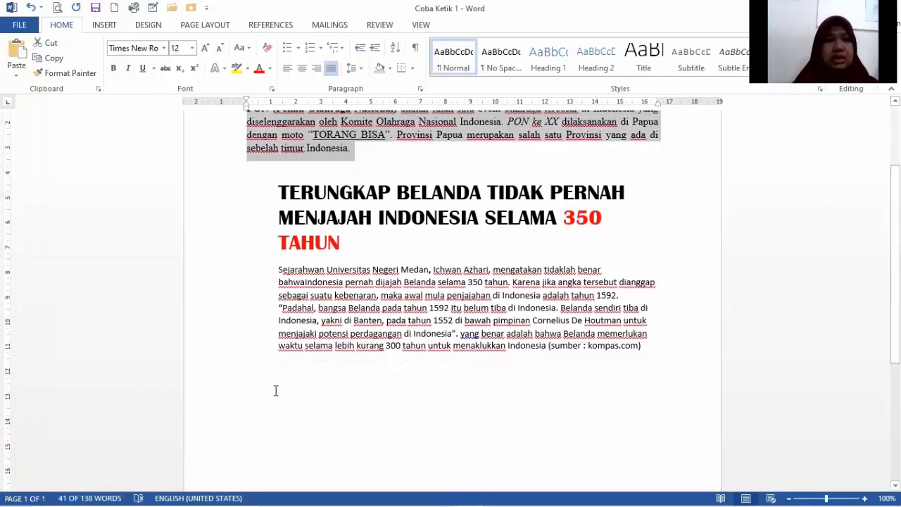
click(270, 391)
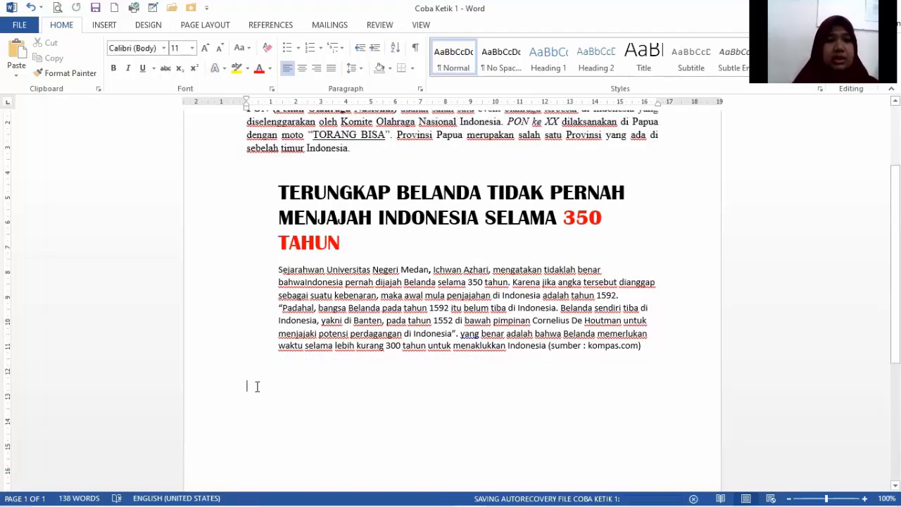
right_click(257, 389)
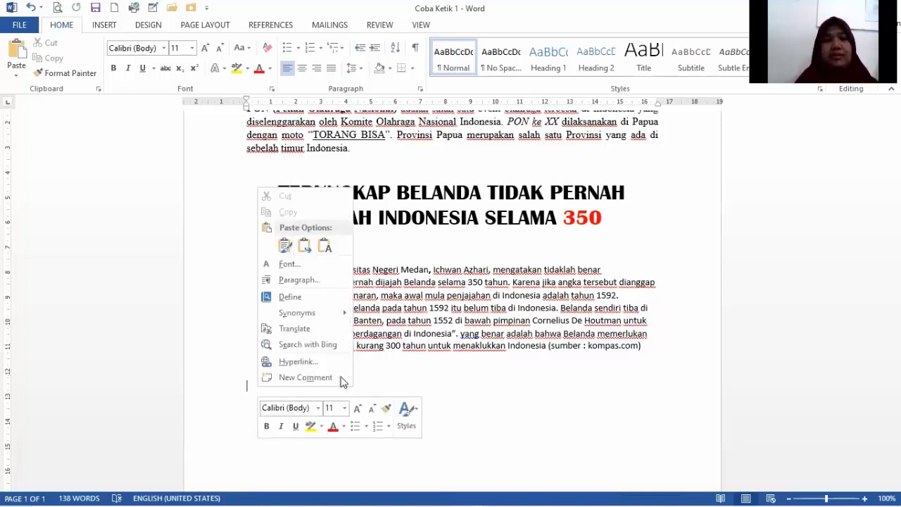
click(285, 247)
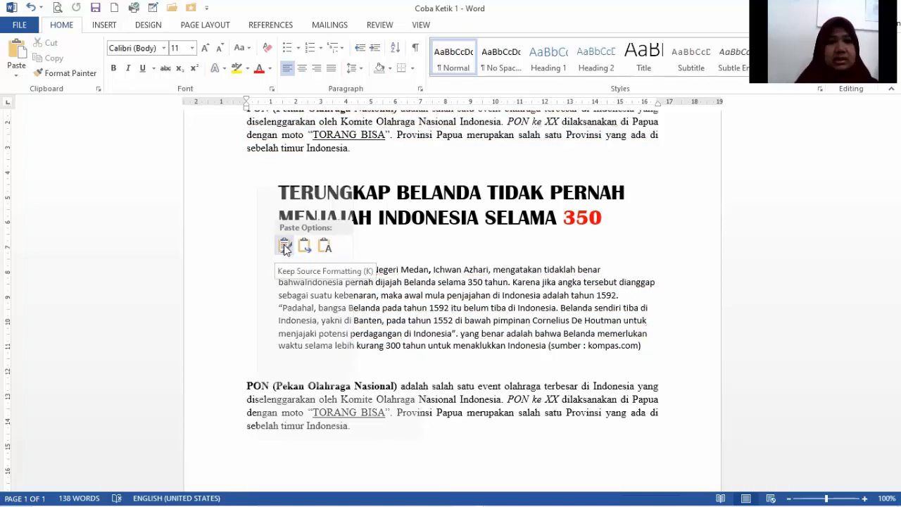
Paste the copied PON paragraph below the kompas.com paragraph, keeping its source formatting.
click(285, 249)
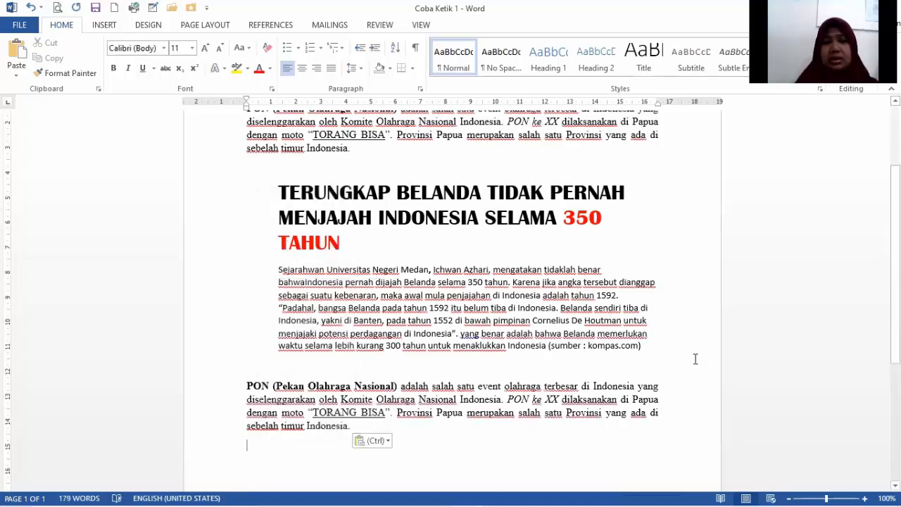
scroll(576, 317, down, 2)
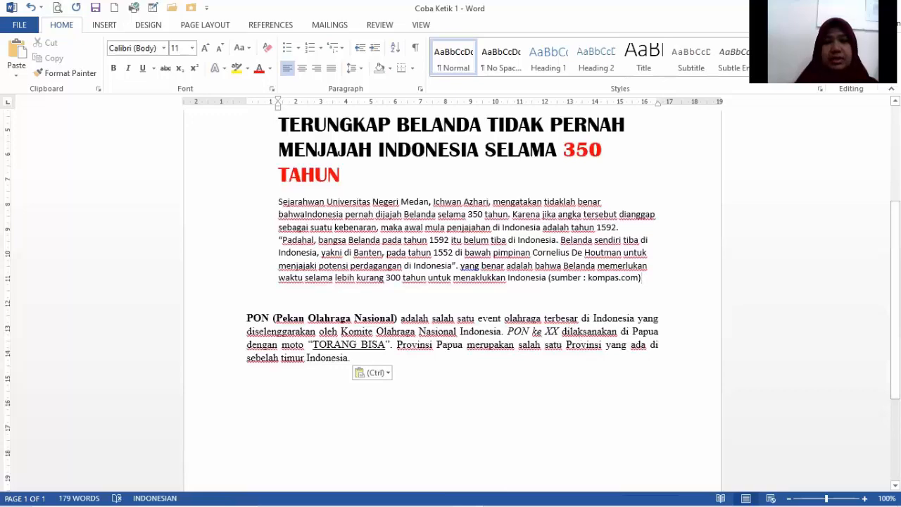
scroll(450, 296, up, 5)
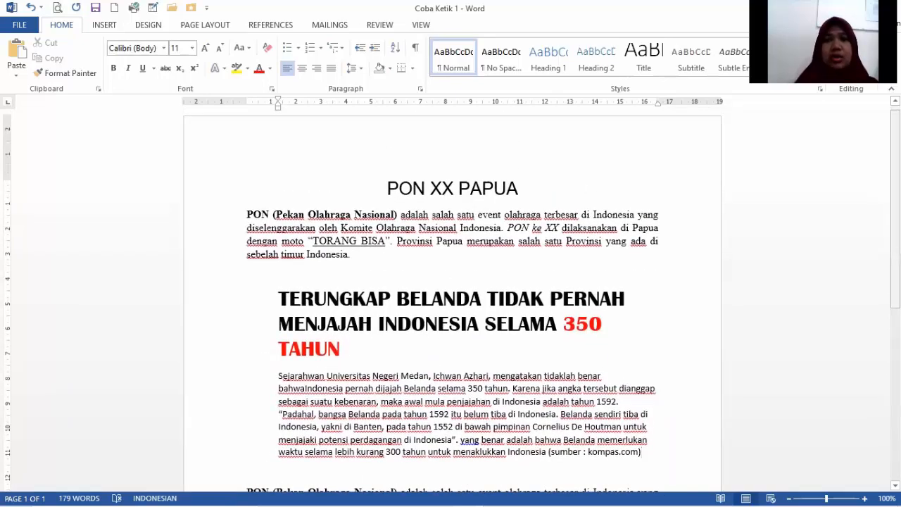
key(ctrl+v)
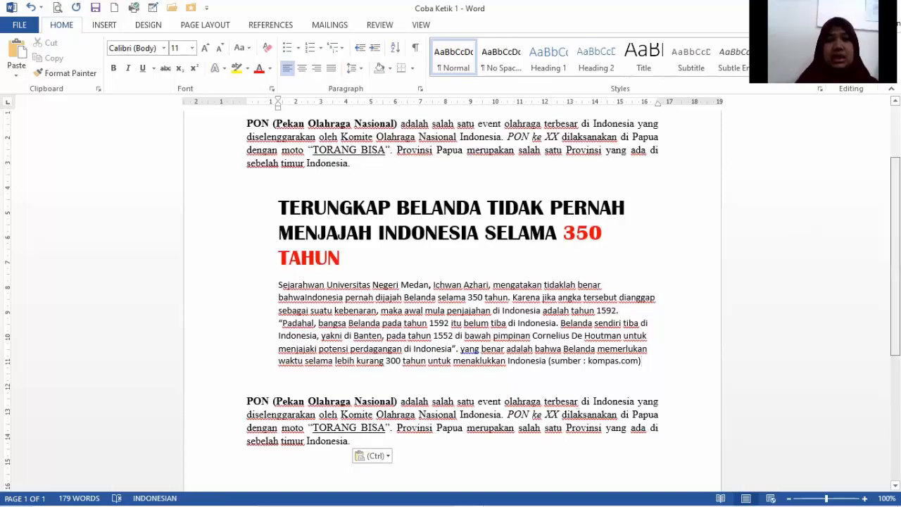
scroll(451, 298, down, 2)
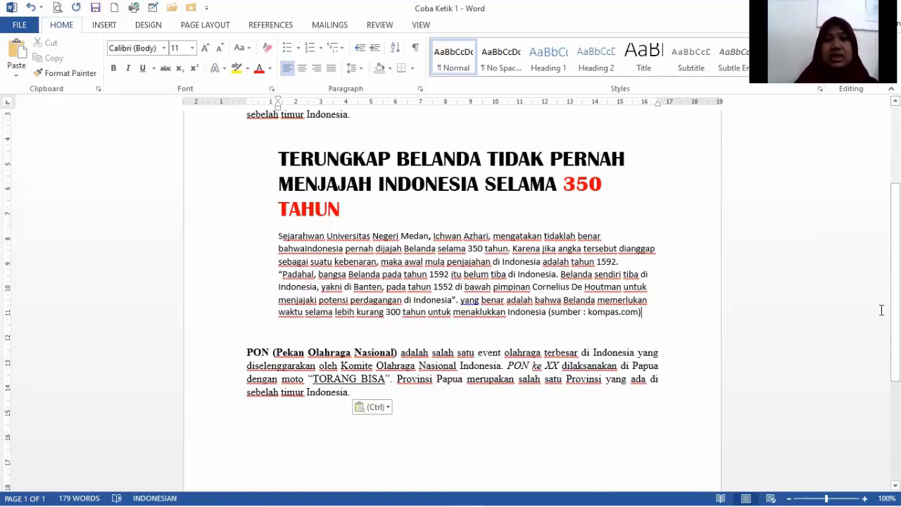
Cut the paragraph beginning "Sejarahwan Universitas Negeri Medan" and paste it below the last PON paragraph.
scroll(505, 250, down, 1)
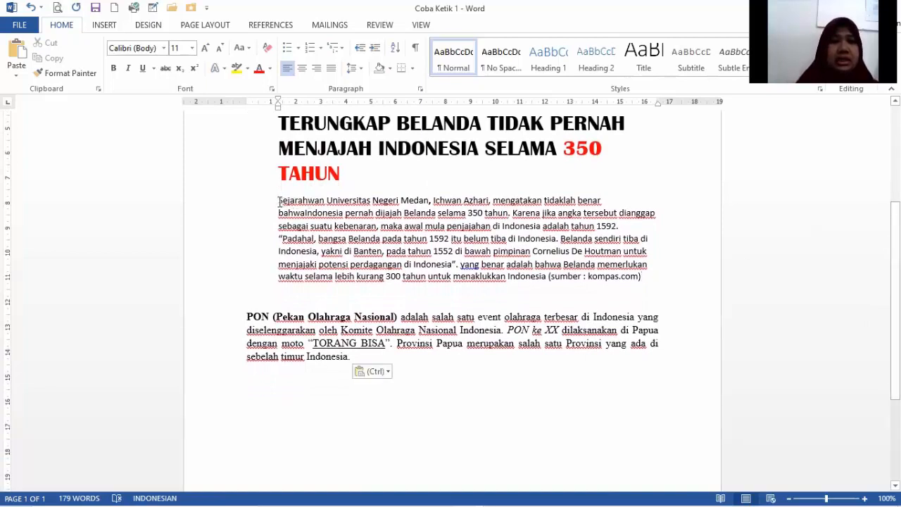
drag(279, 201, 645, 282)
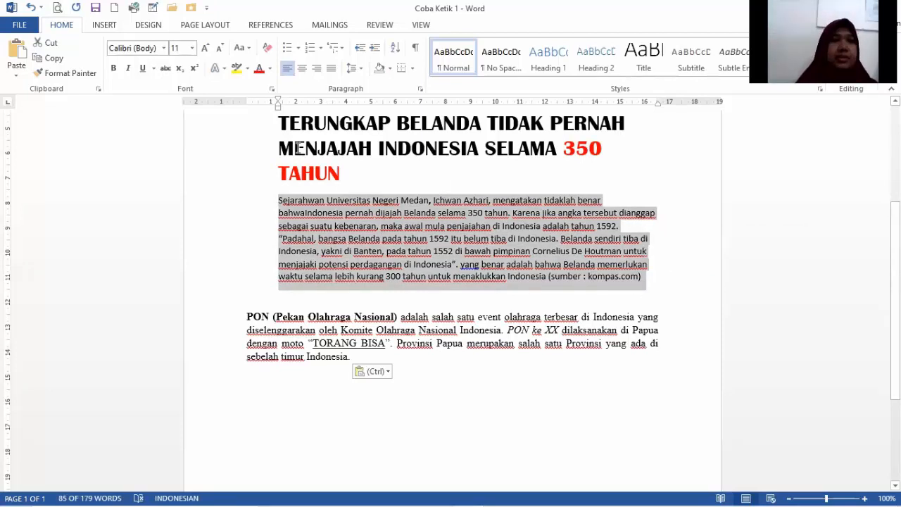
right_click(362, 216)
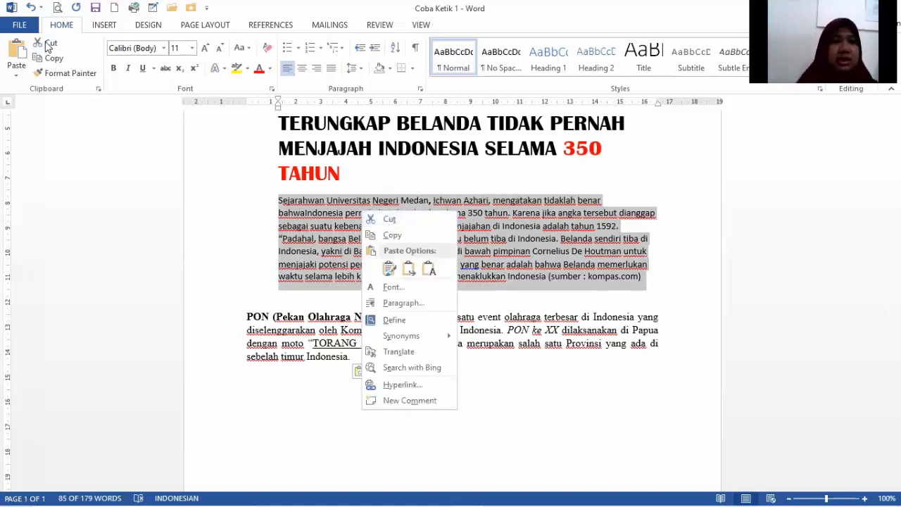
click(45, 46)
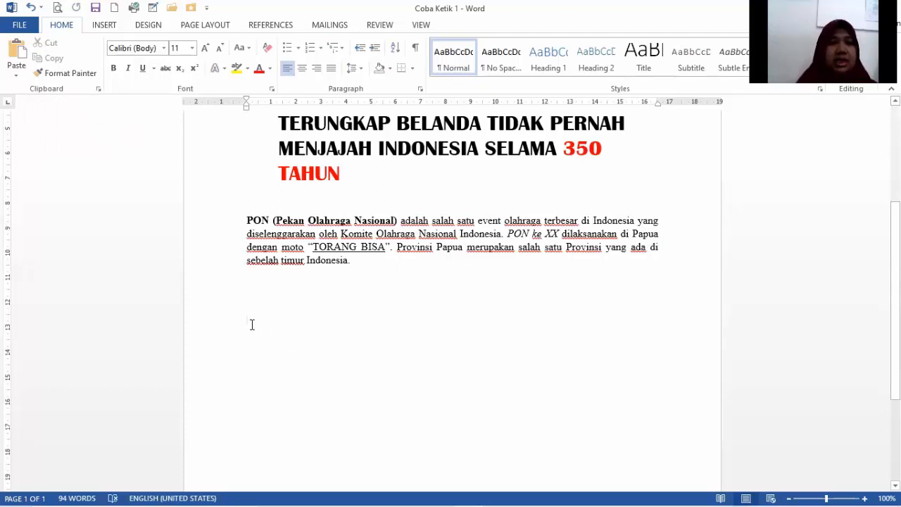
click(17, 50)
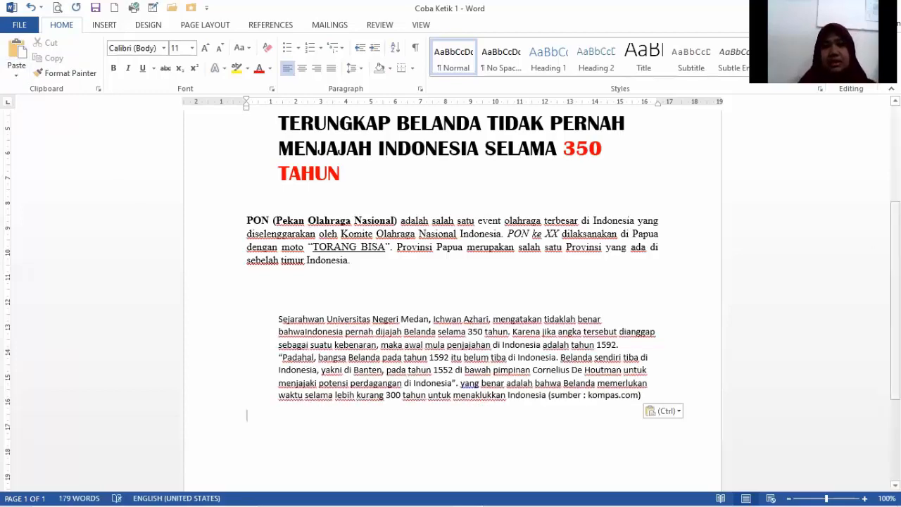
scroll(348, 217, up, 2)
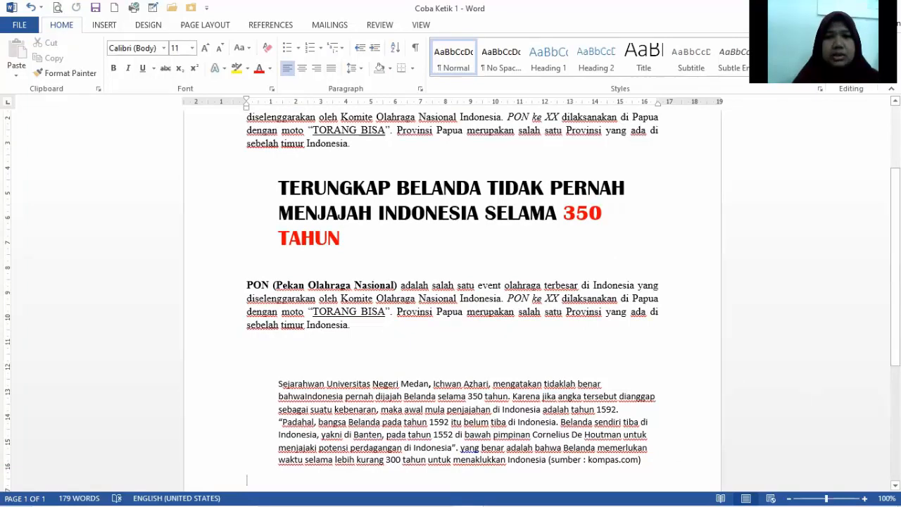
Copy the "Sejarahwan Universitas Negeri Medan" paragraph and paste it on a new line directly under the "350 TAHUN" heading.
scroll(339, 153, down, 2)
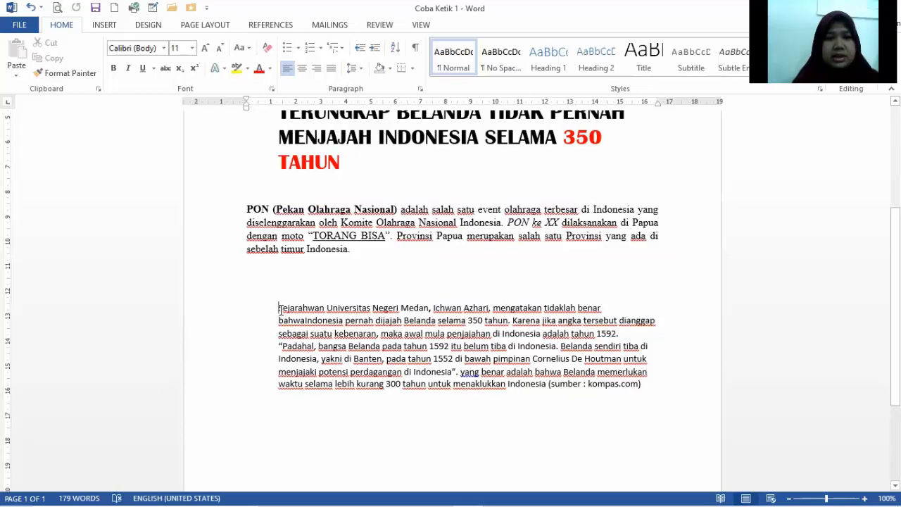
drag(280, 310, 645, 385)
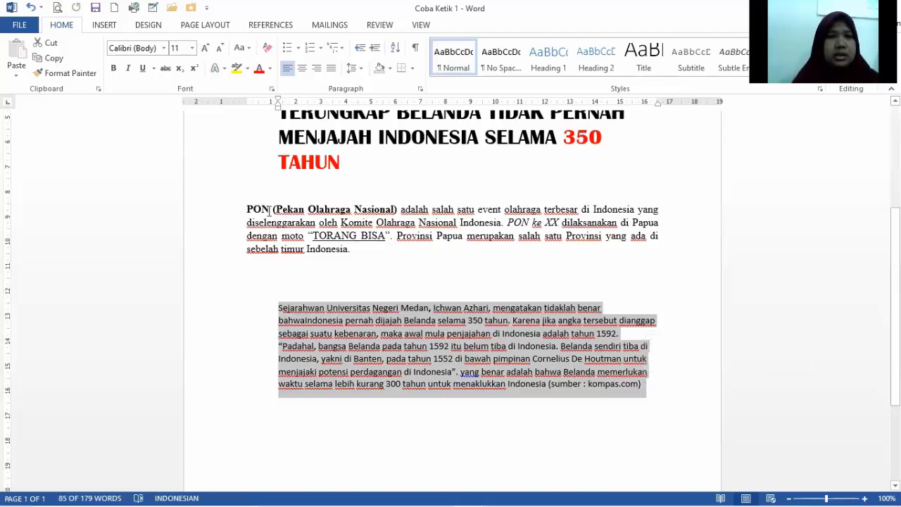
click(53, 64)
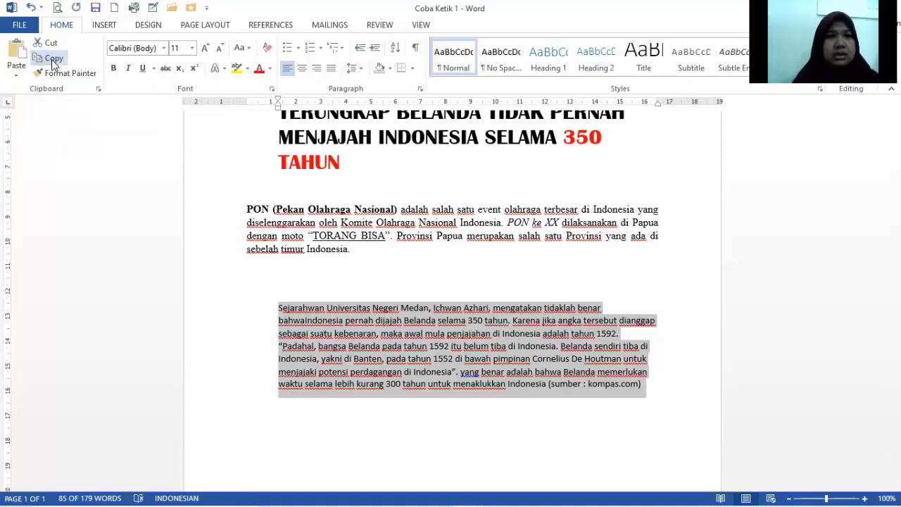
click(283, 182)
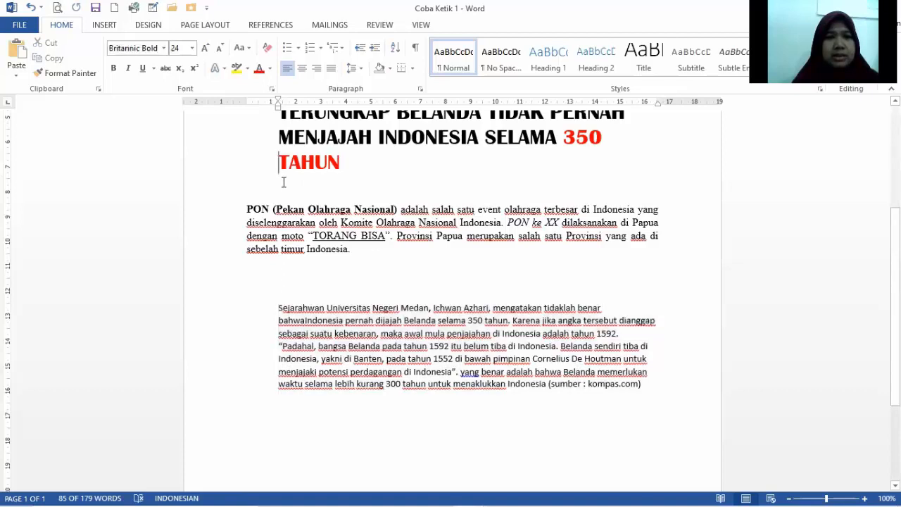
click(351, 160)
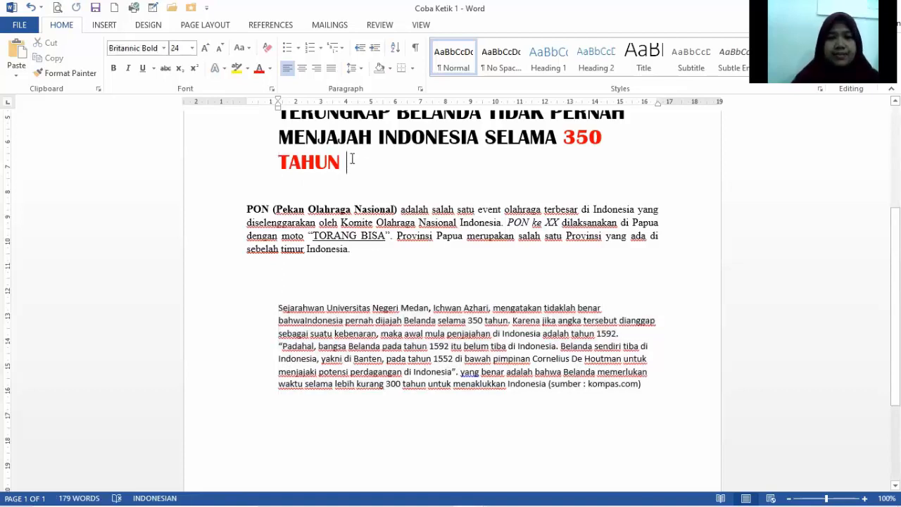
key(Return)
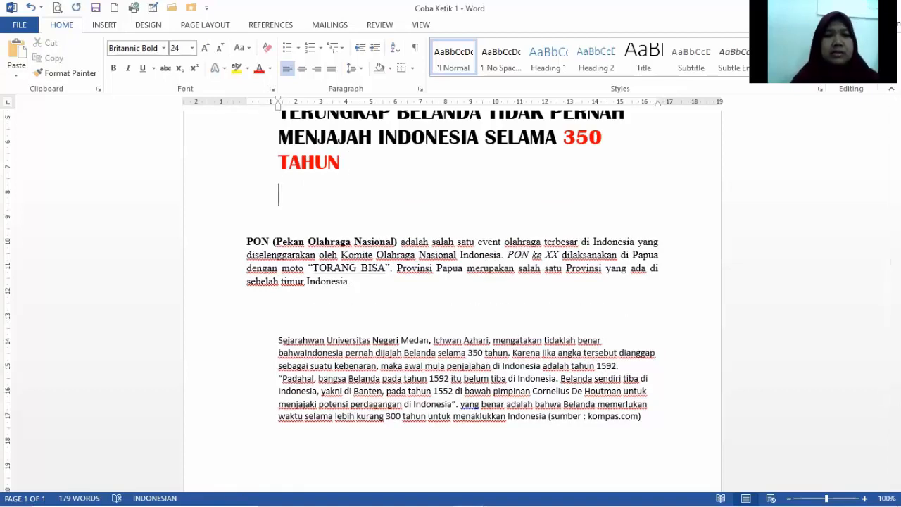
click(17, 50)
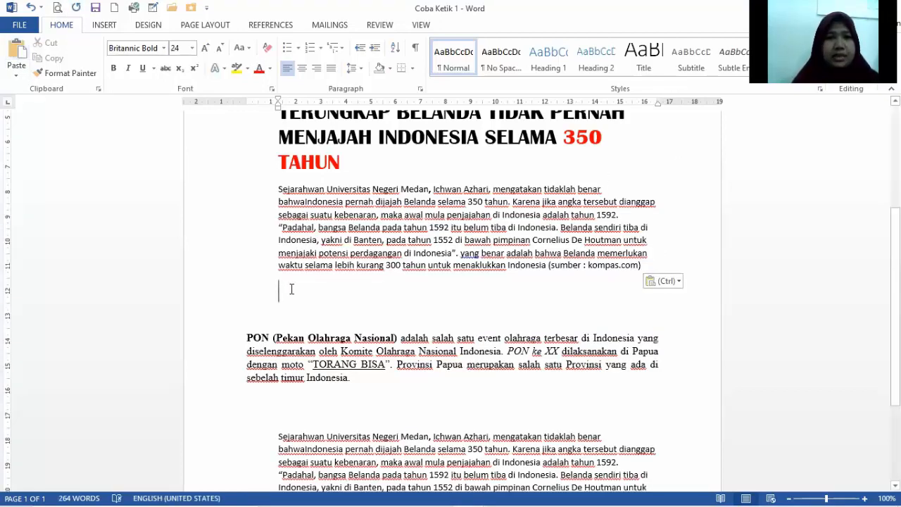
Delete the surplus empty lines above and below the second PON paragraph.
key(Down)
key(BackSpace)
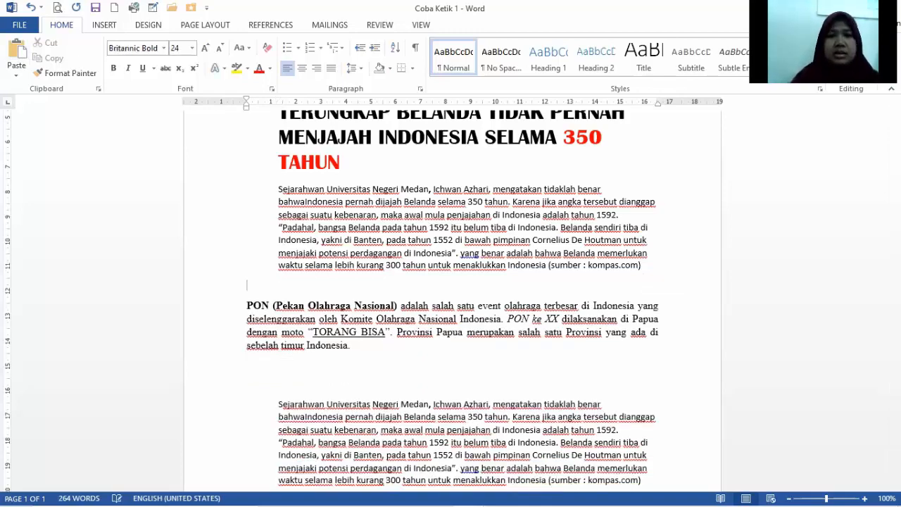
scroll(451, 302, up, 4)
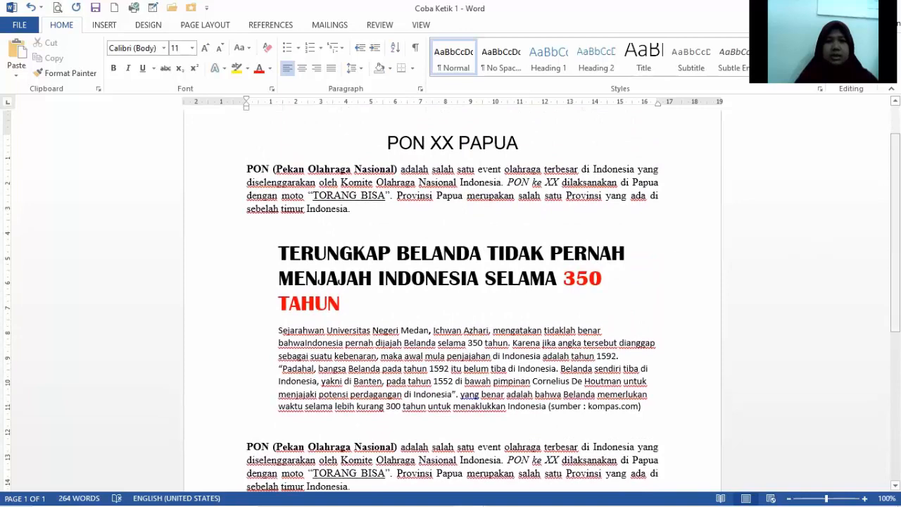
scroll(597, 338, down, 3)
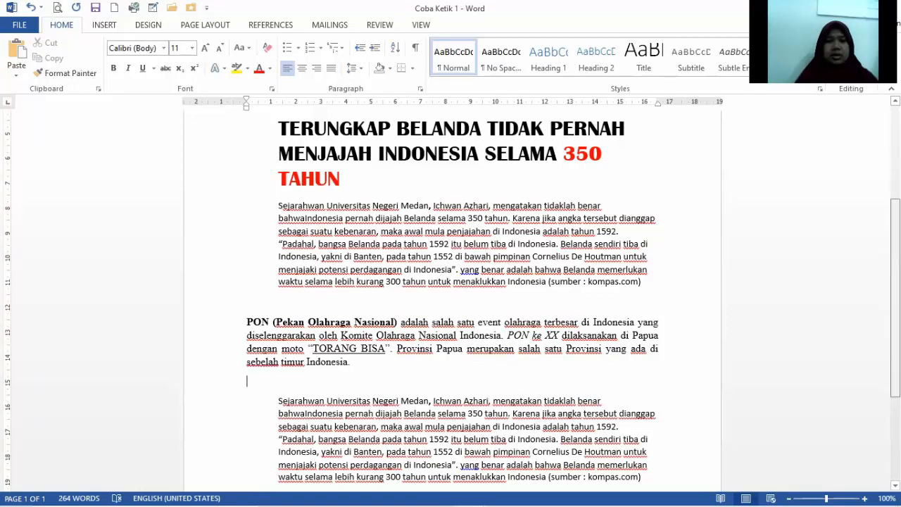
Examine the alignment of the "PON XX PAPUA" title, both PON paragraphs and the paragraph under the "350 TAHUN" heading.
scroll(451, 296, up, 1)
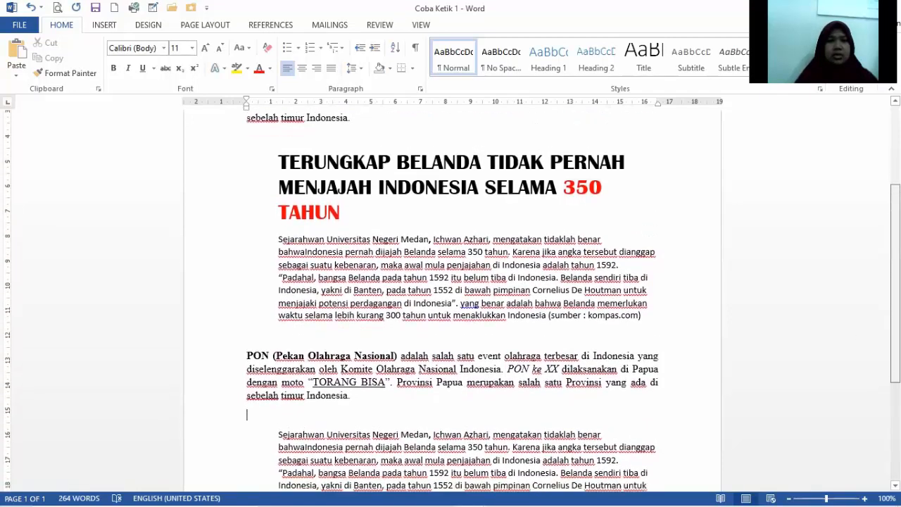
scroll(451, 296, down, 1)
scroll(451, 296, up, 2)
scroll(607, 163, up, 1)
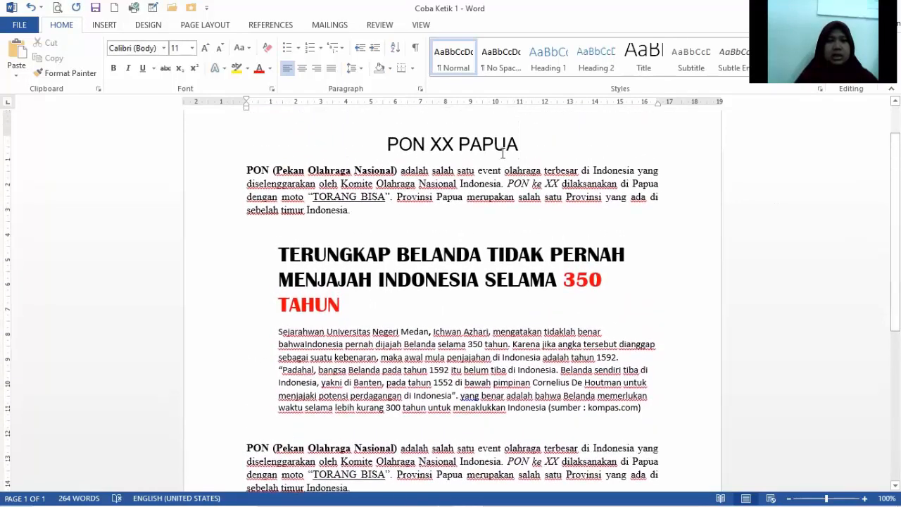
drag(386, 143, 534, 145)
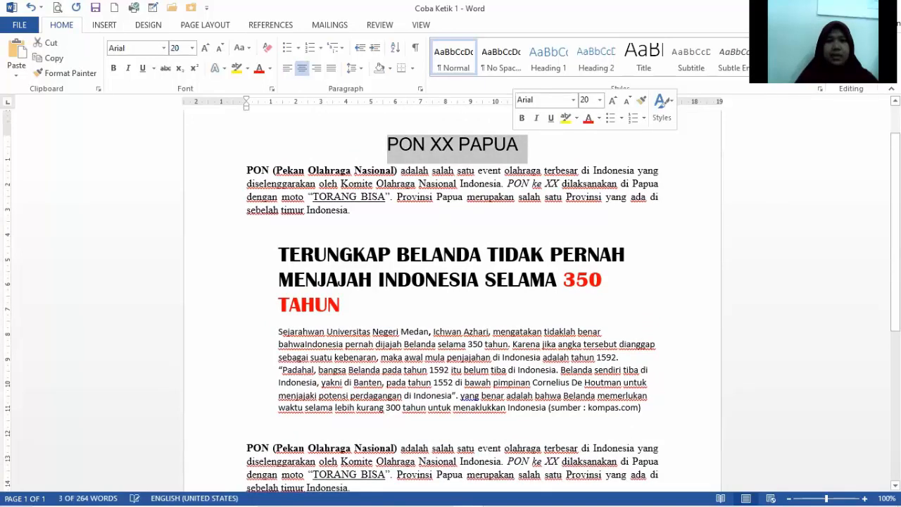
scroll(695, 142, down, 2)
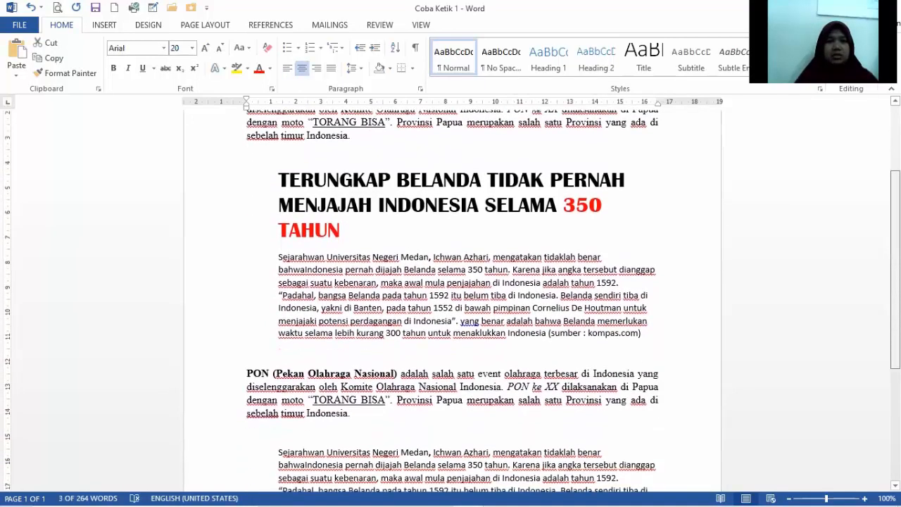
scroll(795, 182, up, 1)
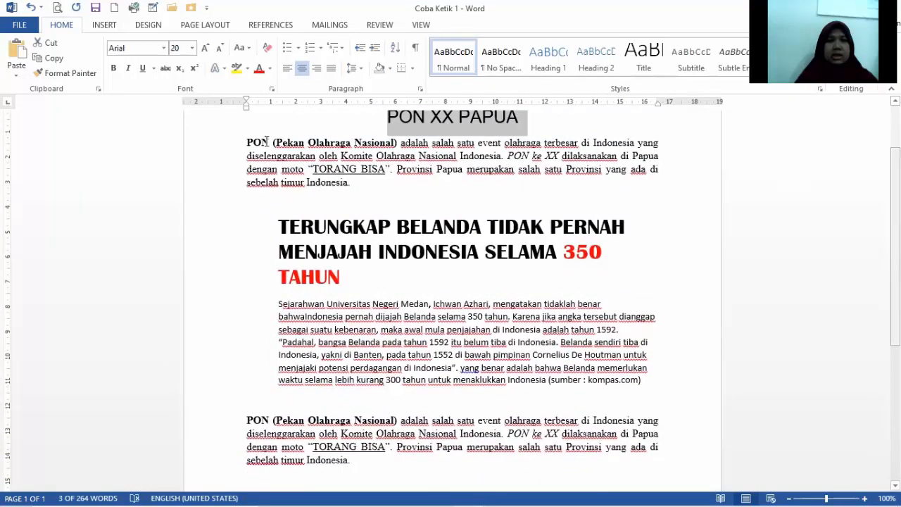
drag(246, 142, 354, 181)
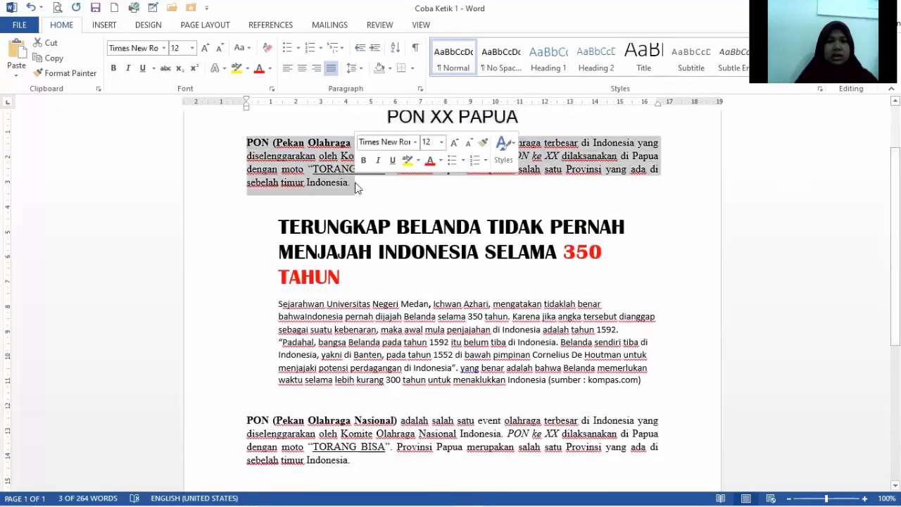
drag(244, 422, 369, 464)
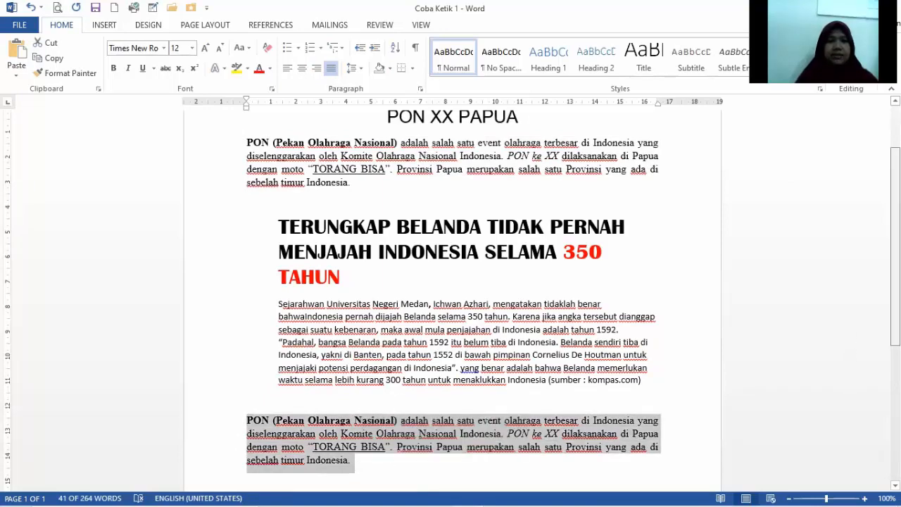
scroll(451, 296, down, 1)
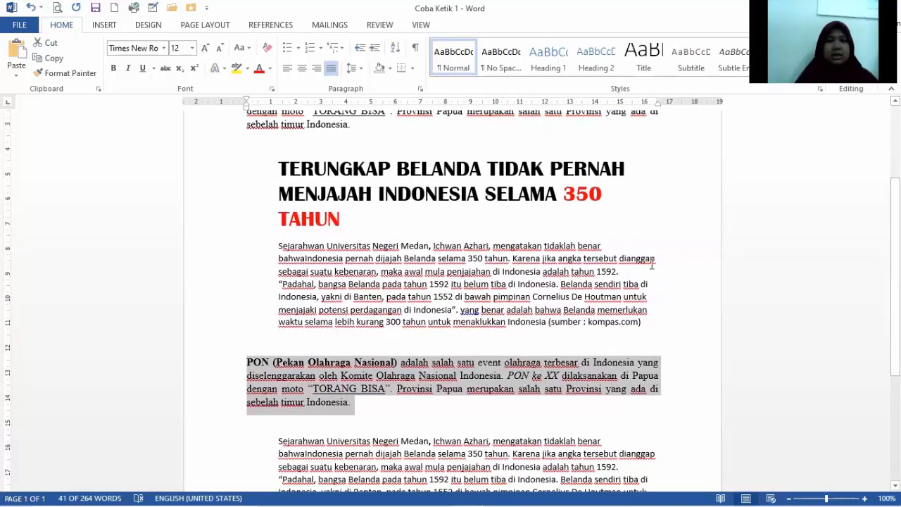
click(666, 221)
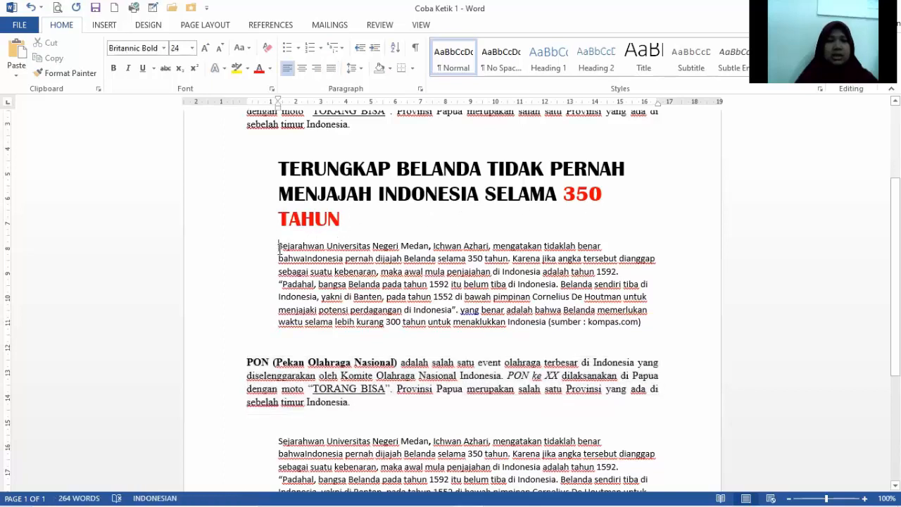
drag(280, 248, 652, 326)
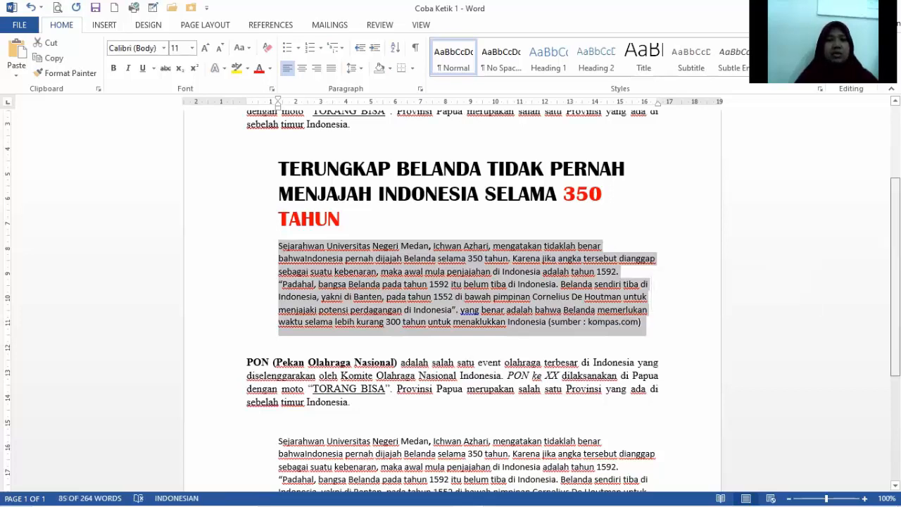
Right-align the last "Sejarahwan Universitas Negeri Medan" paragraph at the end of the document.
scroll(491, 346, down, 3)
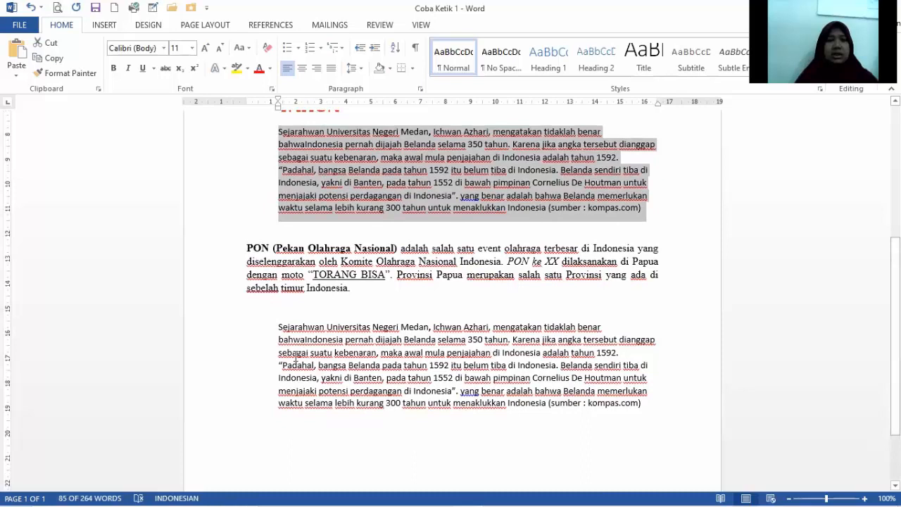
drag(279, 328, 646, 404)
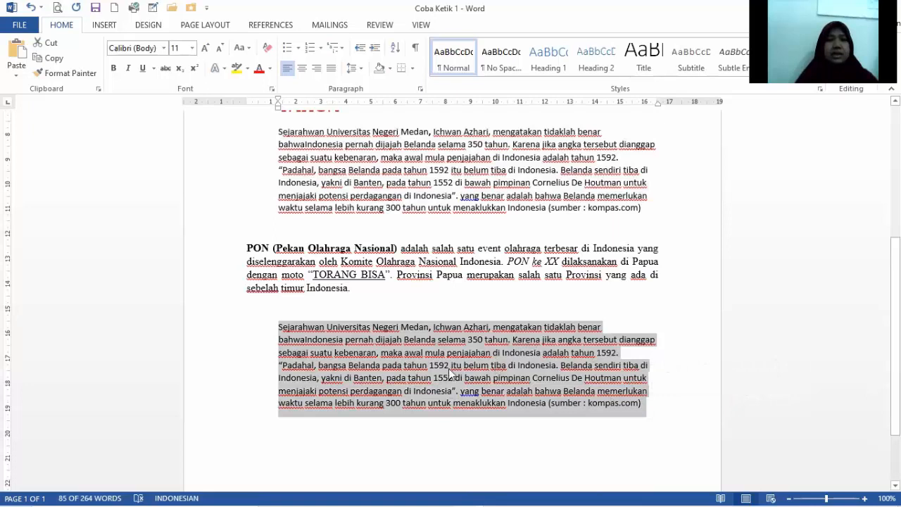
click(316, 71)
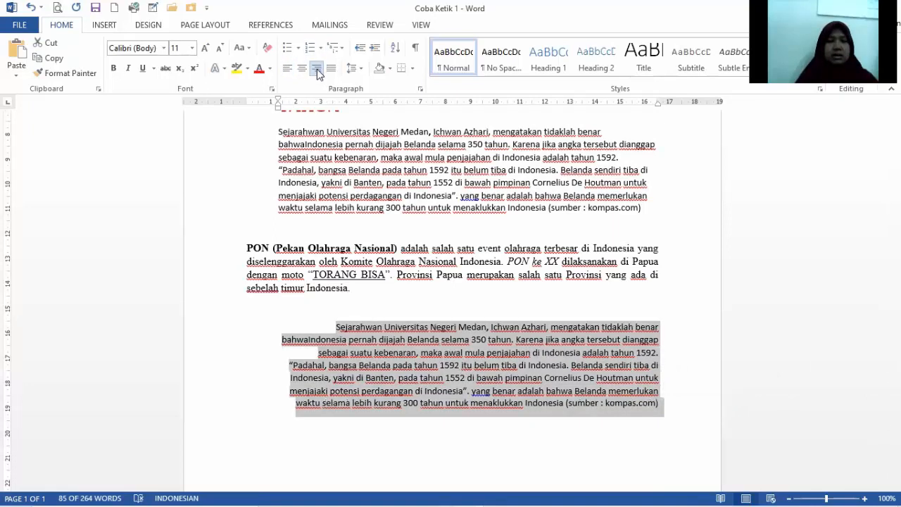
click(472, 460)
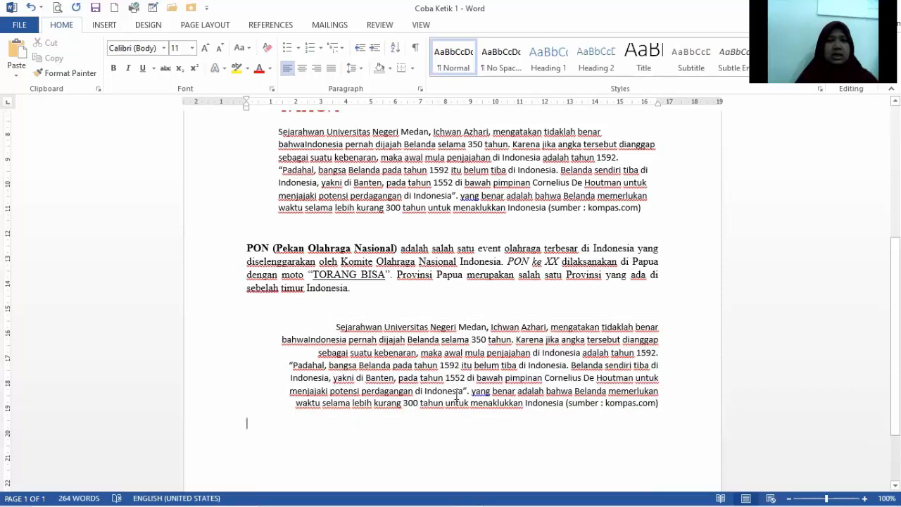
scroll(640, 400, up, 5)
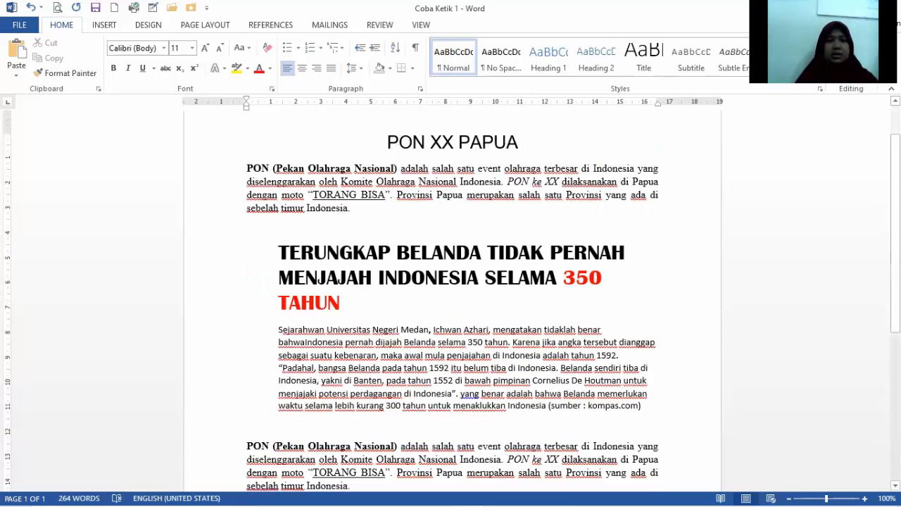
scroll(450, 300, down, 2)
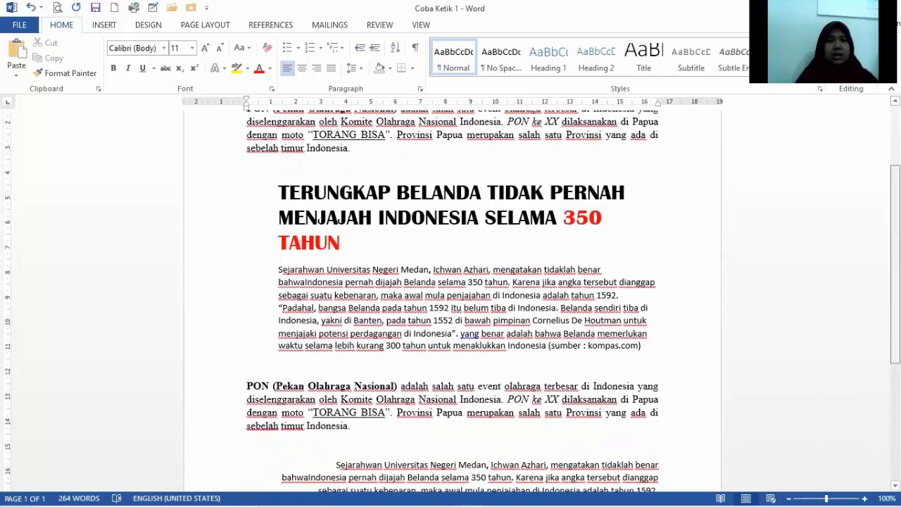
scroll(307, 158, down, 2)
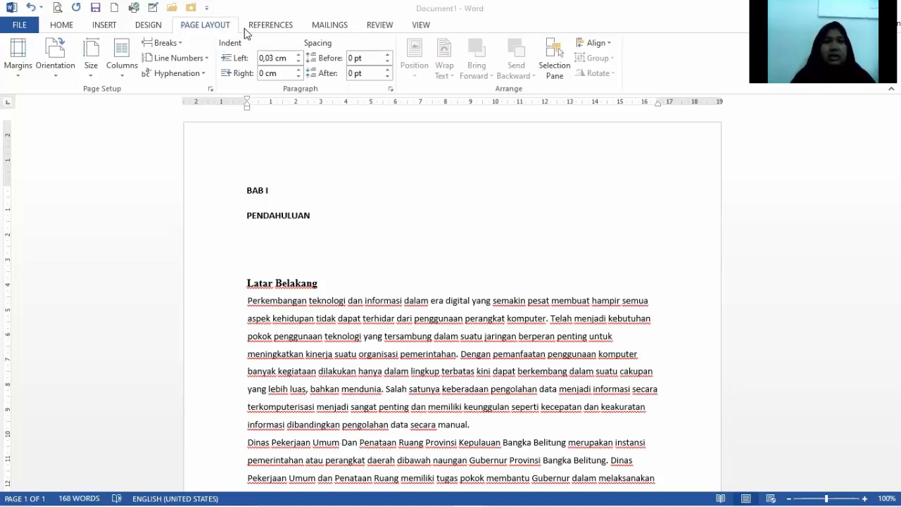
Start a custom margin setup for the whole document, with top and left margins of 4 cm.
click(19, 76)
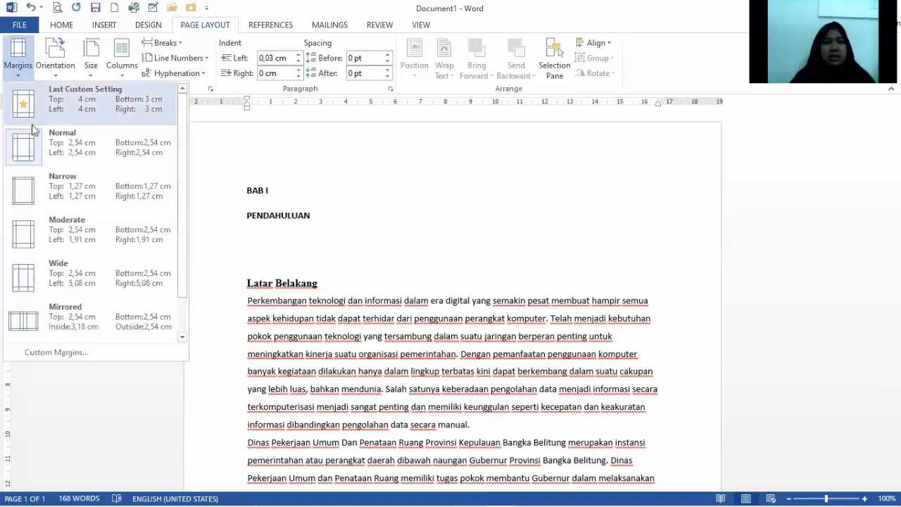
click(106, 353)
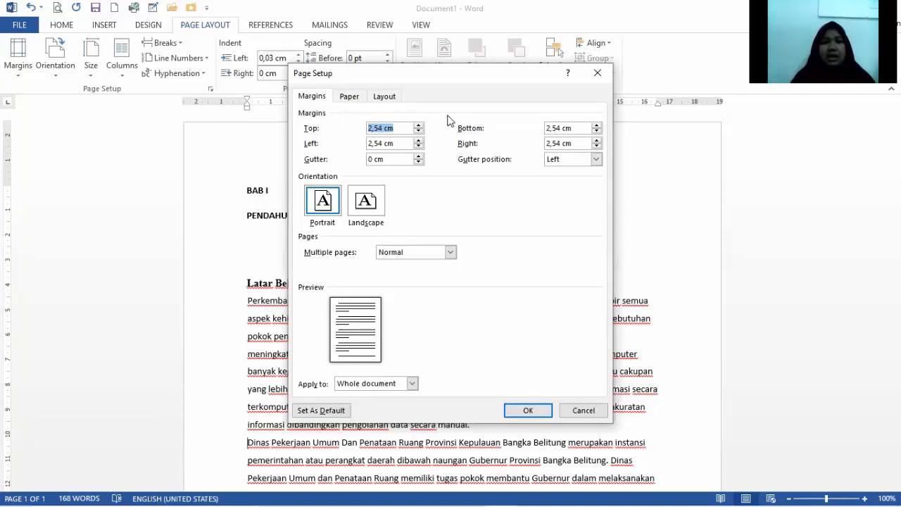
click(384, 128)
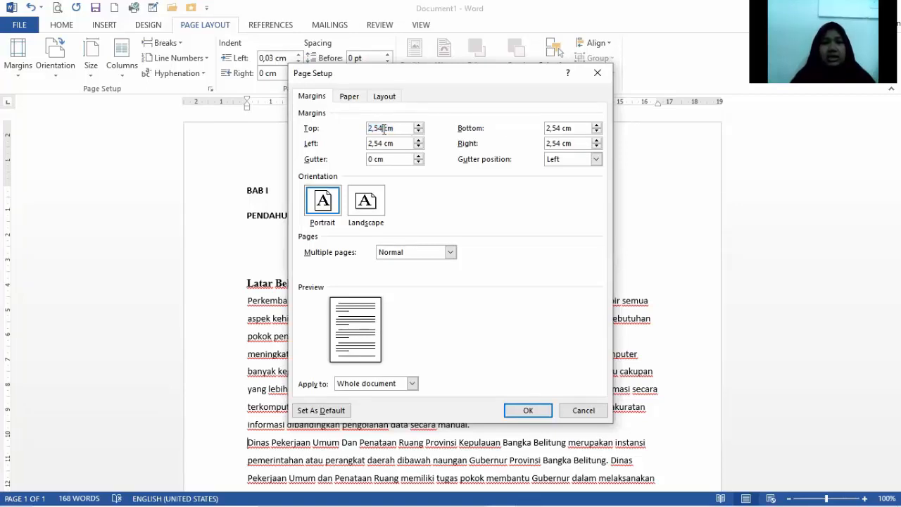
key(BackSpace)
key(BackSpace)
key(BackSpace)
key(BackSpace)
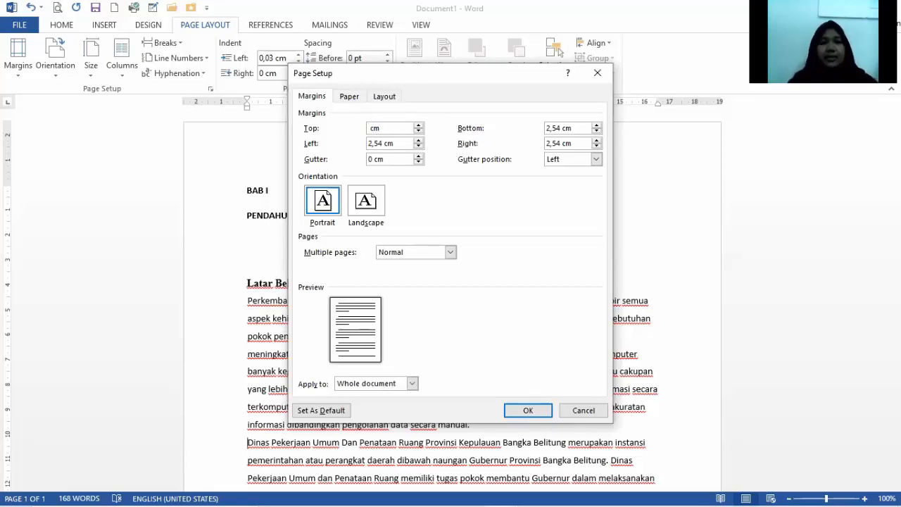
text(4)
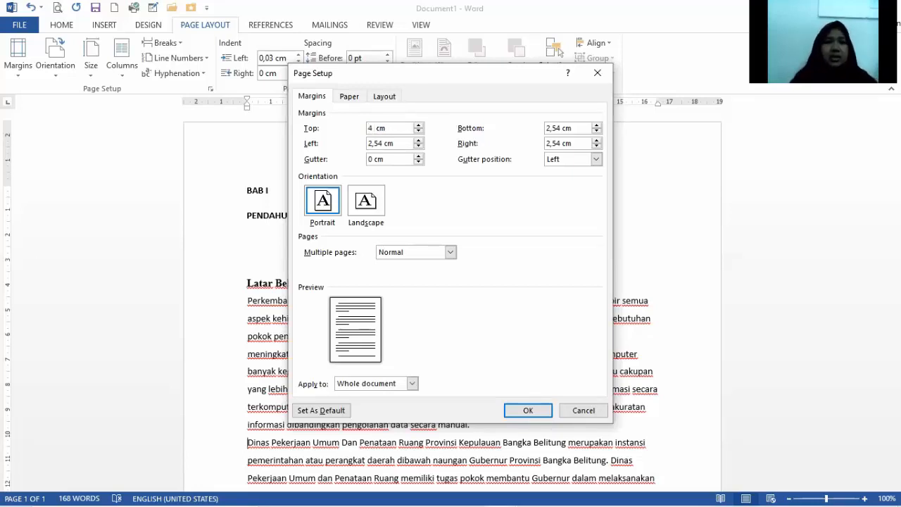
click(384, 144)
key(BackSpace)
key(BackSpace)
key(BackSpace)
key(BackSpace)
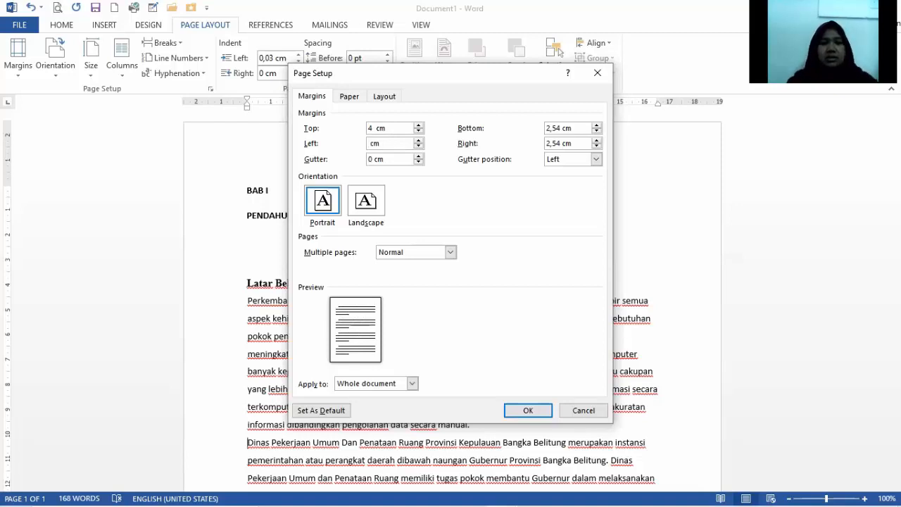
text(4)
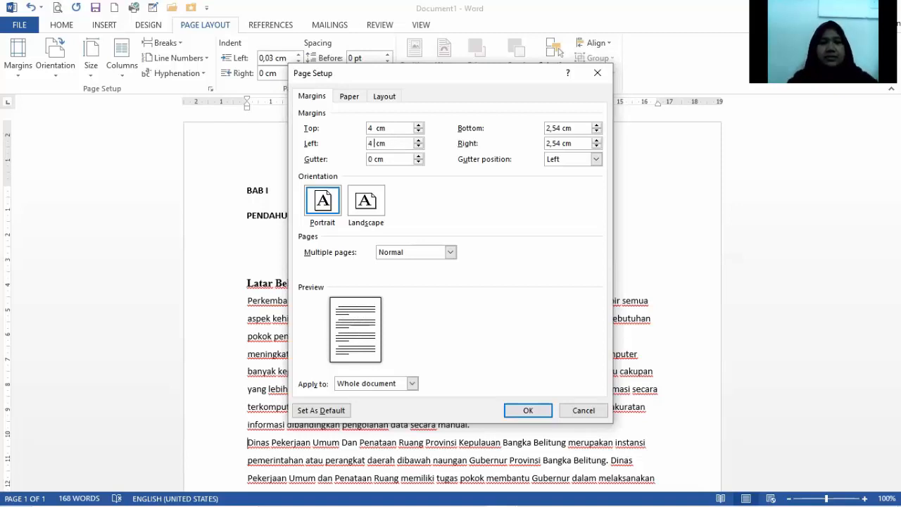
Set the bottom and right margins to 3 cm and apply the custom page margins.
click(562, 128)
key(BackSpace)
key(BackSpace)
key(BackSpace)
click(562, 144)
key(BackSpace)
key(BackSpace)
key(BackSpace)
key(BackSpace)
key(BackSpace)
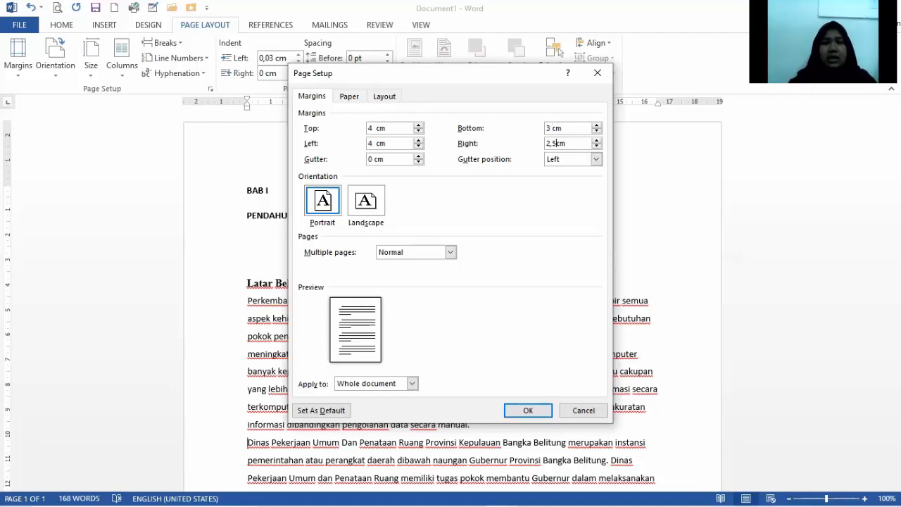
text(3)
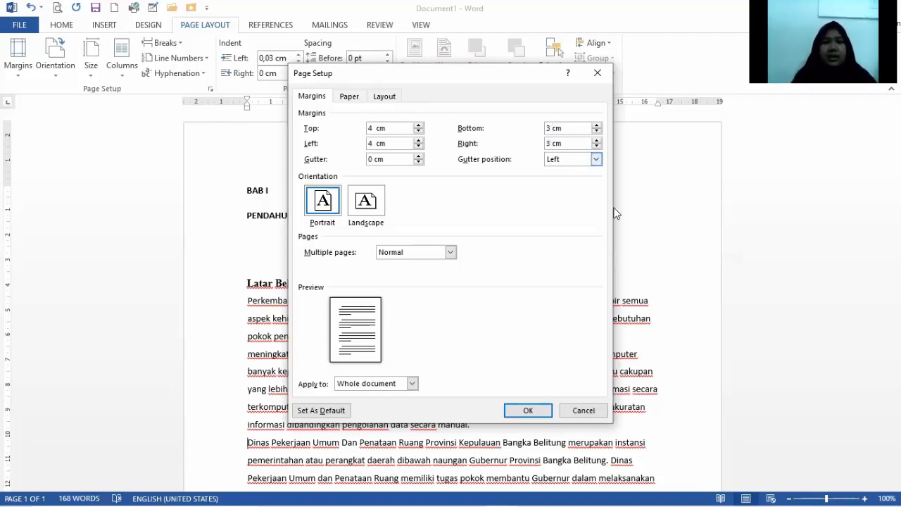
click(529, 411)
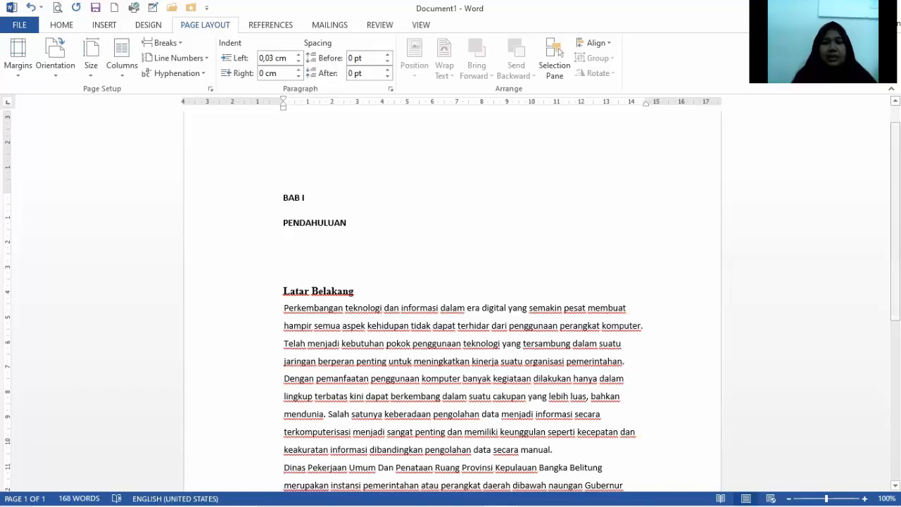
Set the paper size to A4 210 x 297 mm and choose Portrait as the page orientation.
mouse_move(896, 221)
mouse_down()
mouse_move(896, 242)
mouse_move(895, 206)
mouse_up()
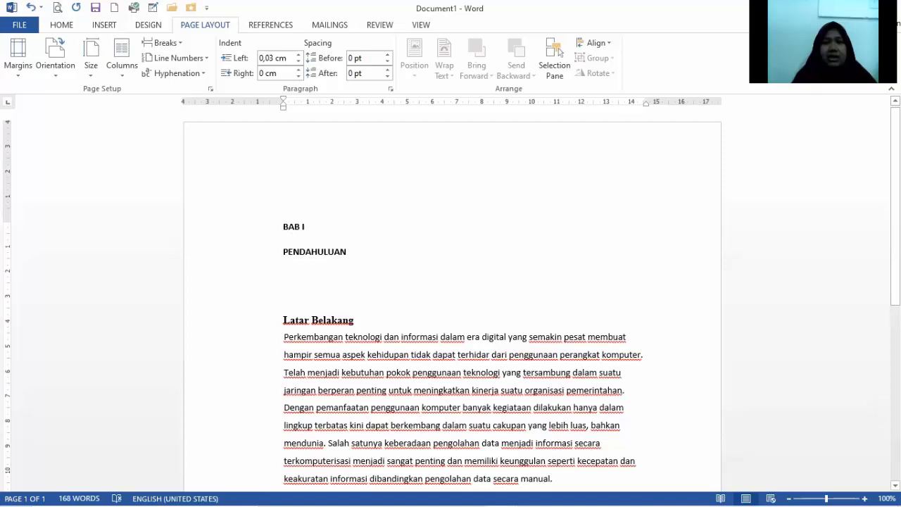
key(ctrl+v)
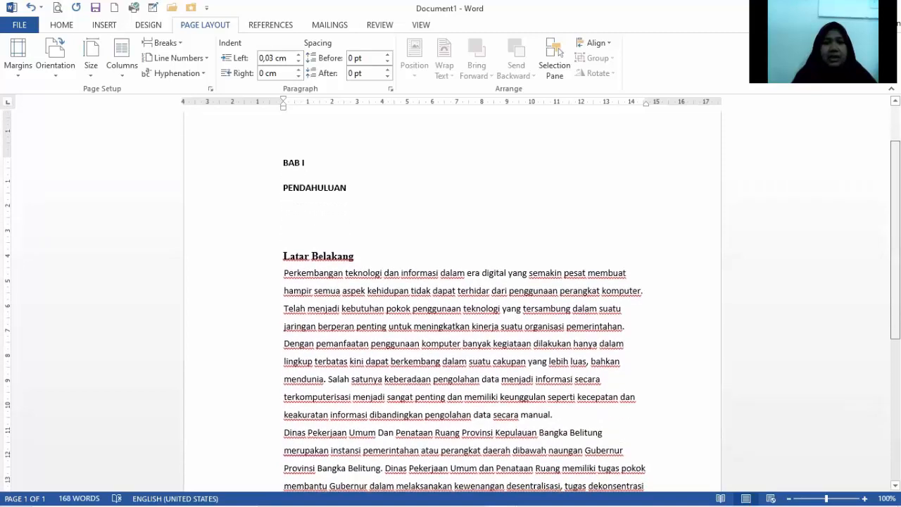
scroll(452, 302, up, 2)
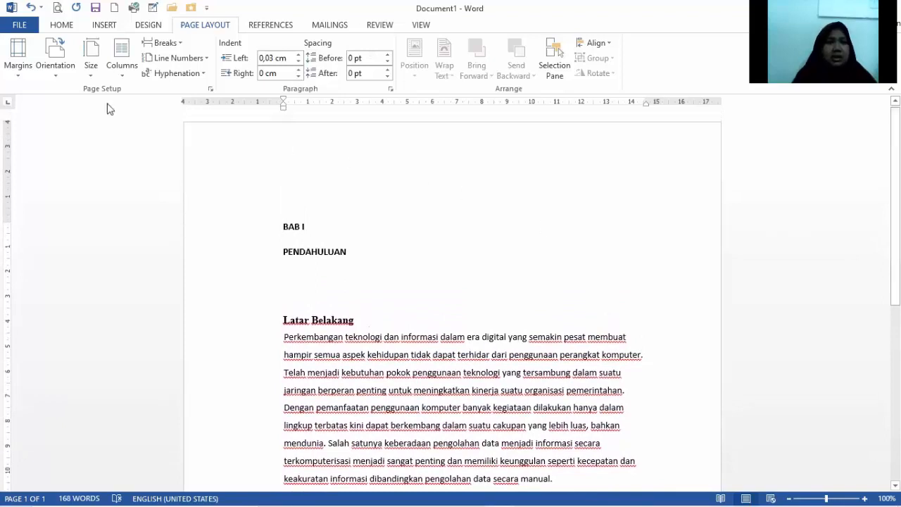
click(91, 70)
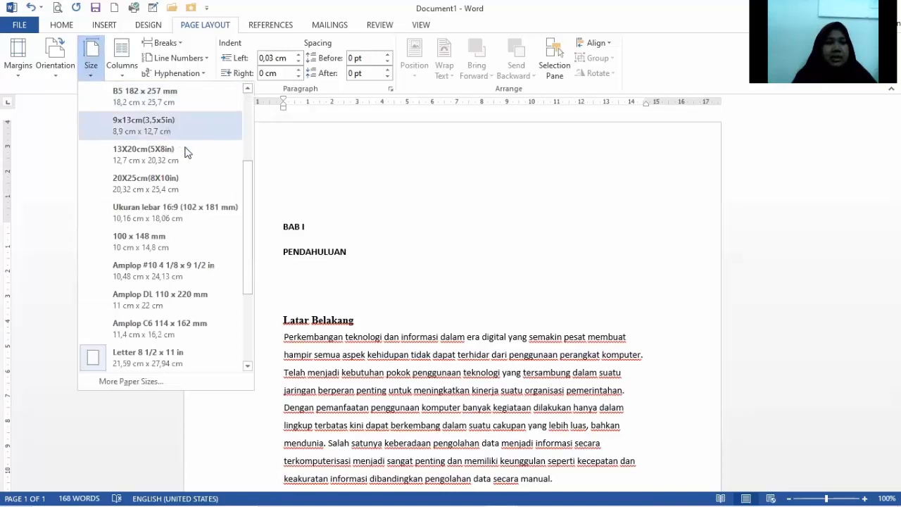
drag(248, 217, 246, 142)
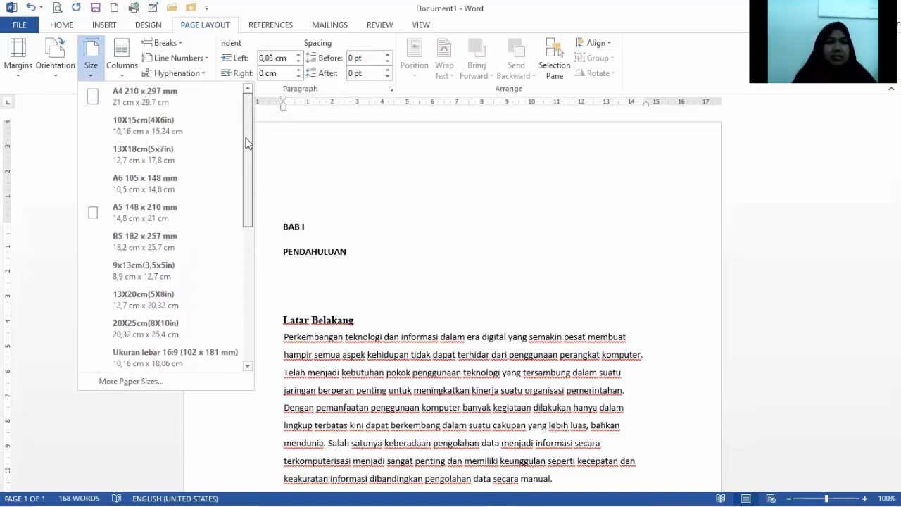
click(137, 98)
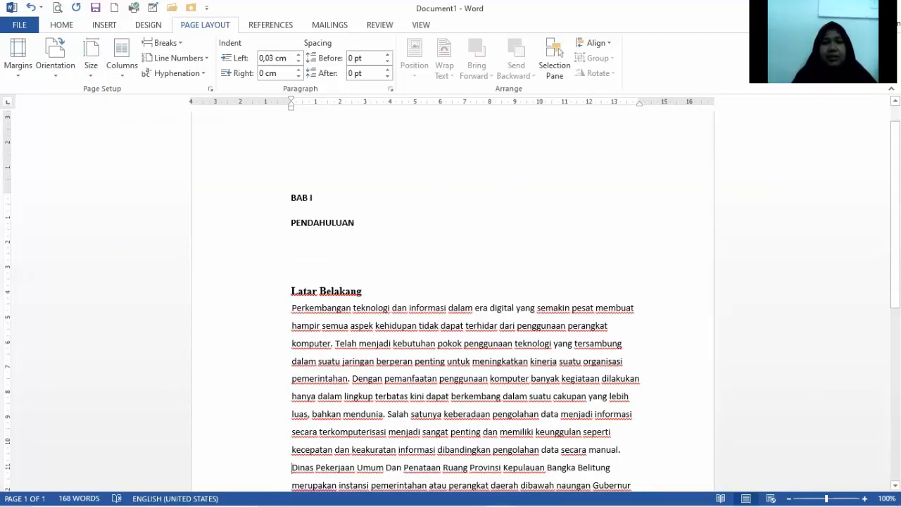
scroll(470, 244, down, 1)
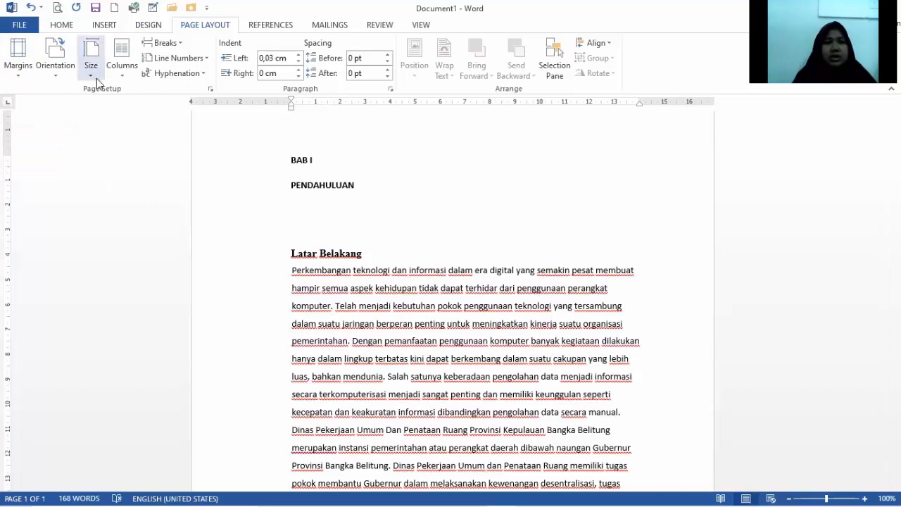
click(56, 80)
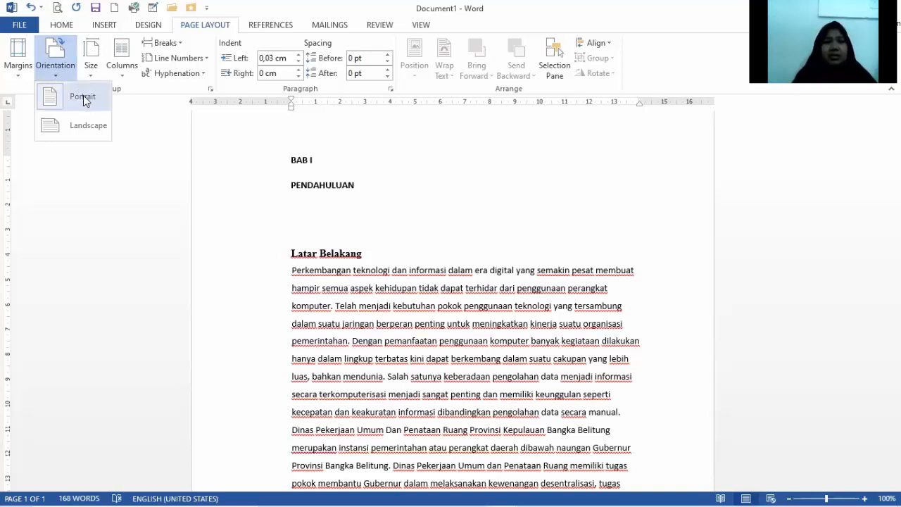
click(83, 97)
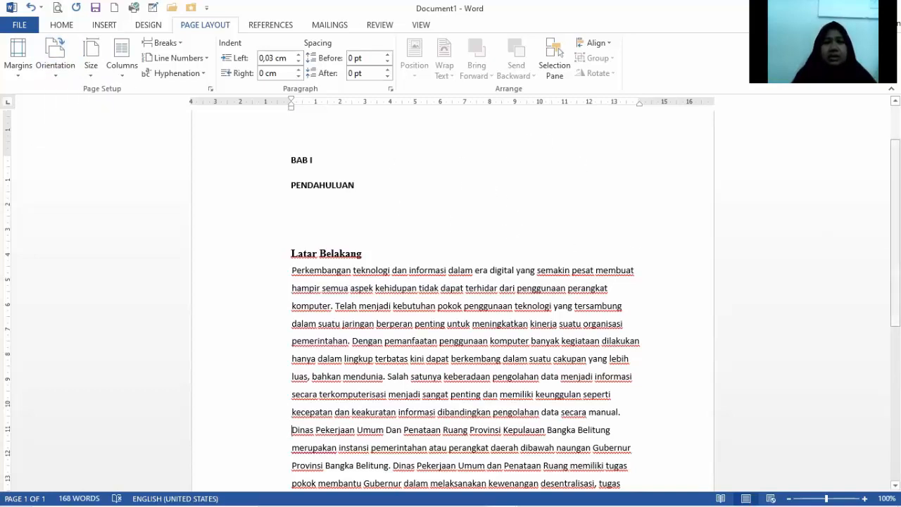
Format the whole text, from "BAB I" to the last paragraph, in Times New Roman at size 12.
scroll(451, 295, up, 1)
drag(291, 176, 366, 198)
drag(430, 211, 641, 346)
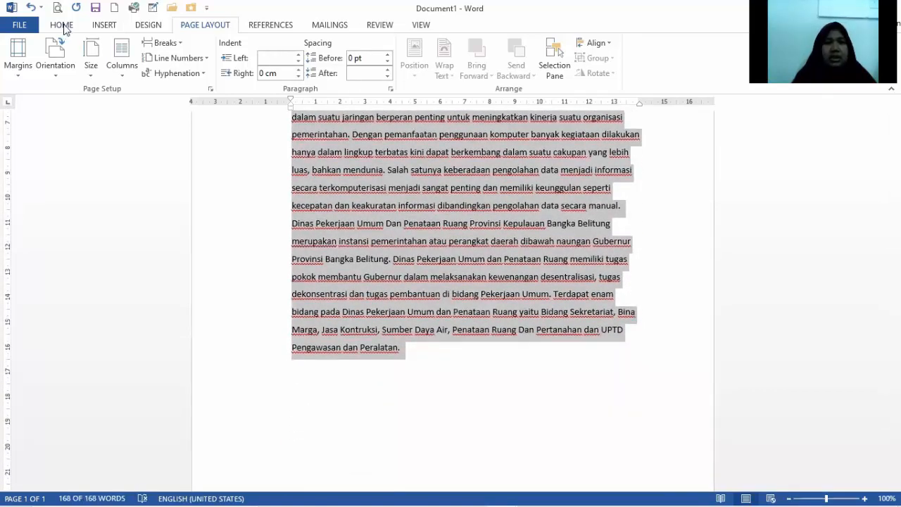
click(62, 27)
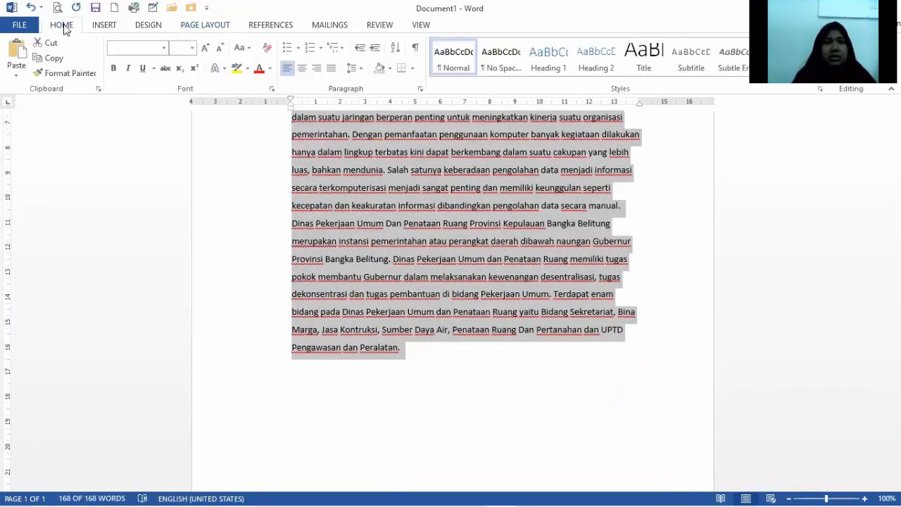
click(165, 48)
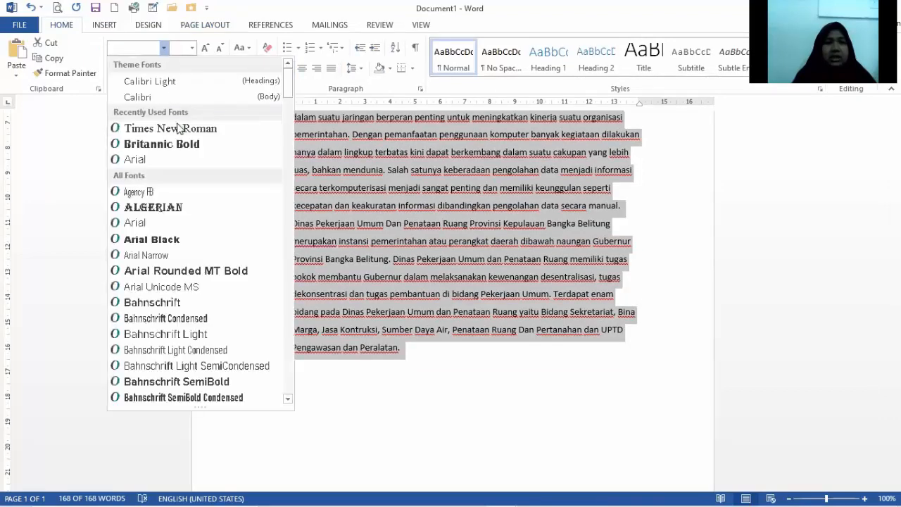
click(181, 129)
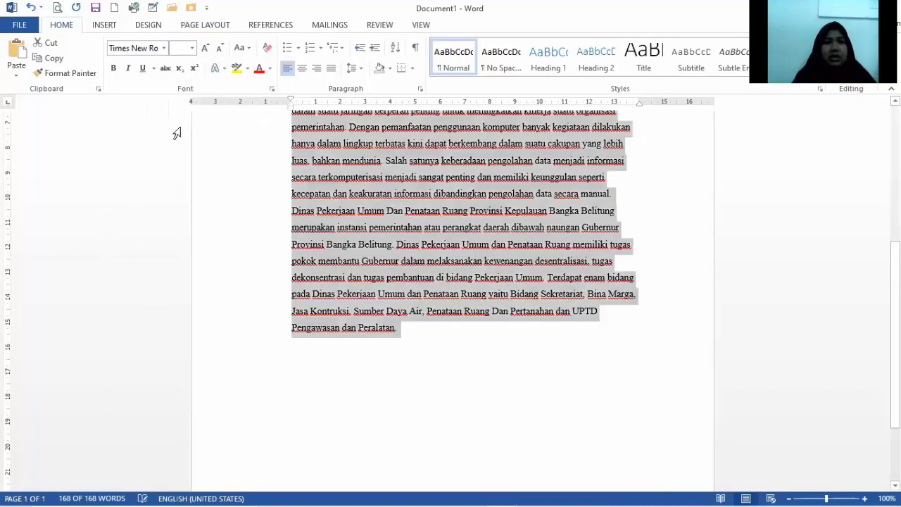
click(193, 50)
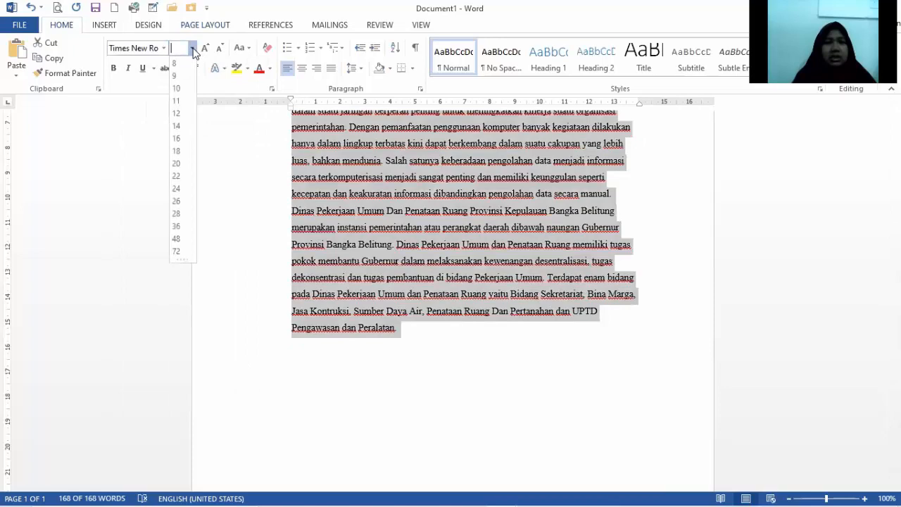
click(177, 113)
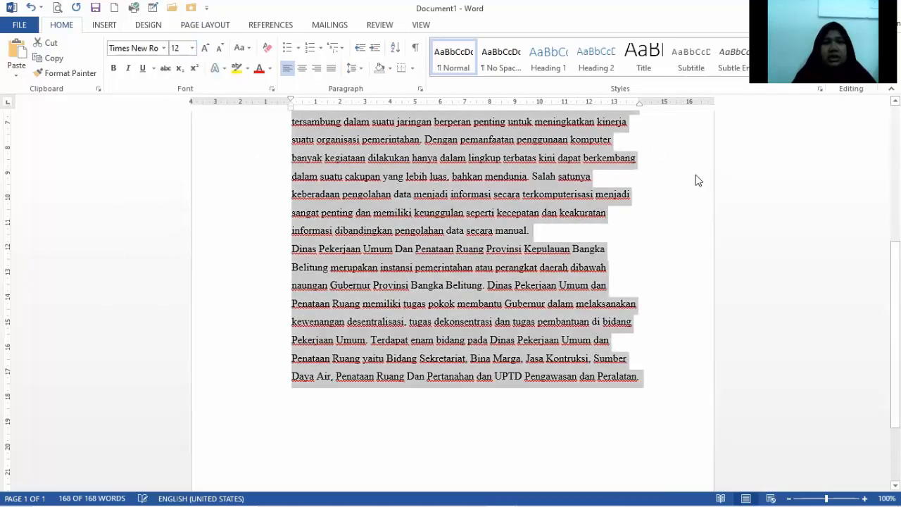
Justify the whole selected text and apply 1,5 line spacing to it.
scroll(696, 179, up, 3)
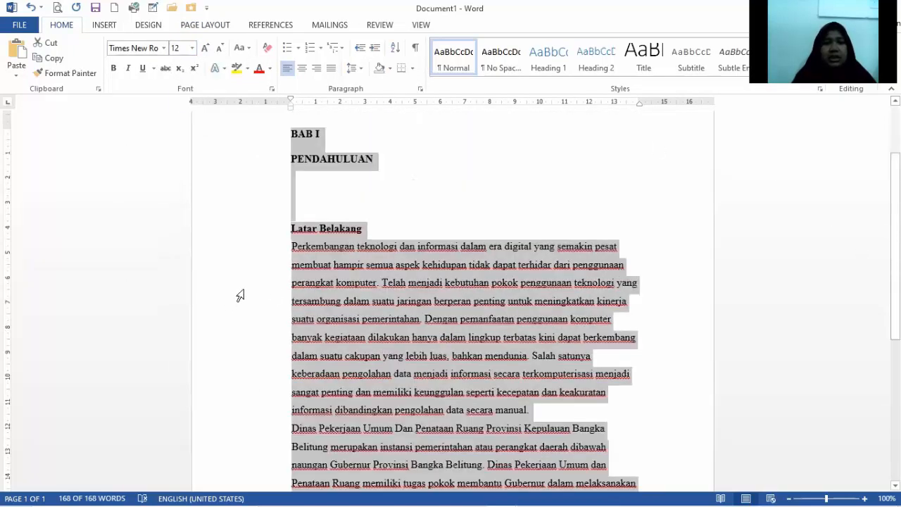
click(334, 72)
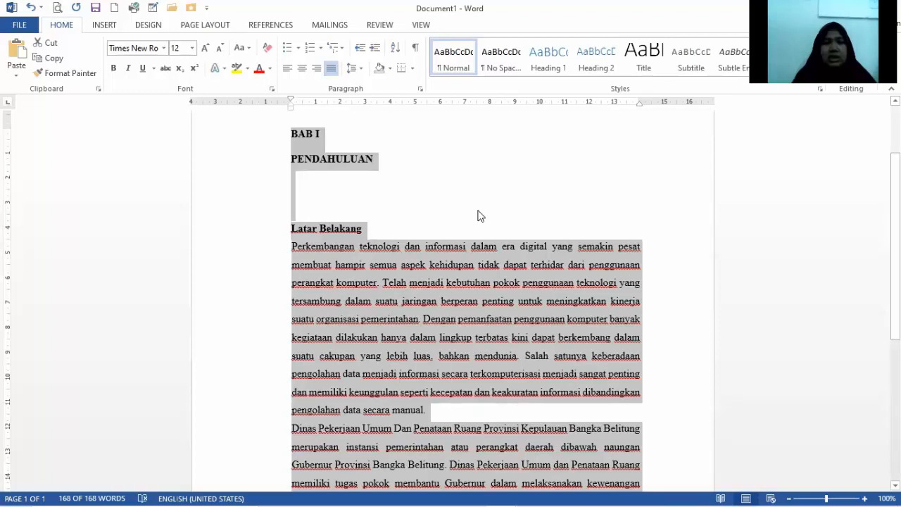
click(362, 70)
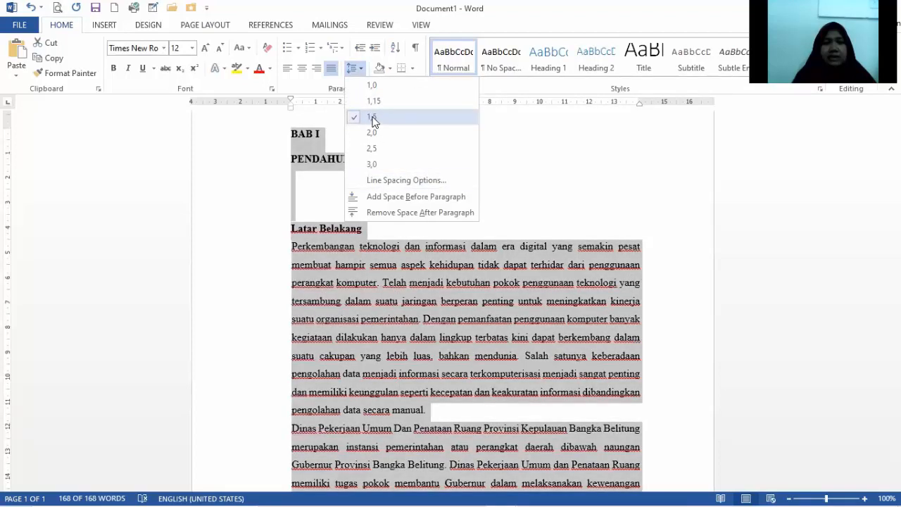
click(396, 121)
click(485, 215)
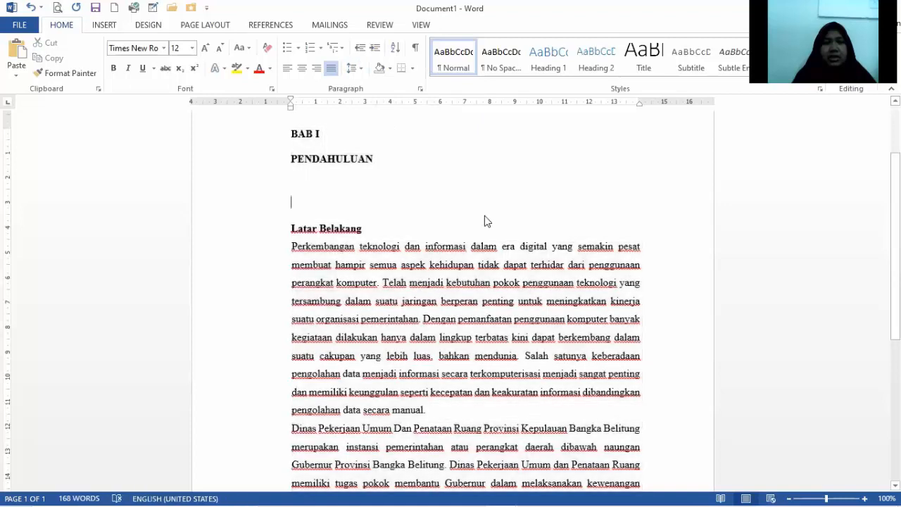
Center the two heading lines "BAB I" and "PENDAHULUAN".
scroll(430, 198, up, 1)
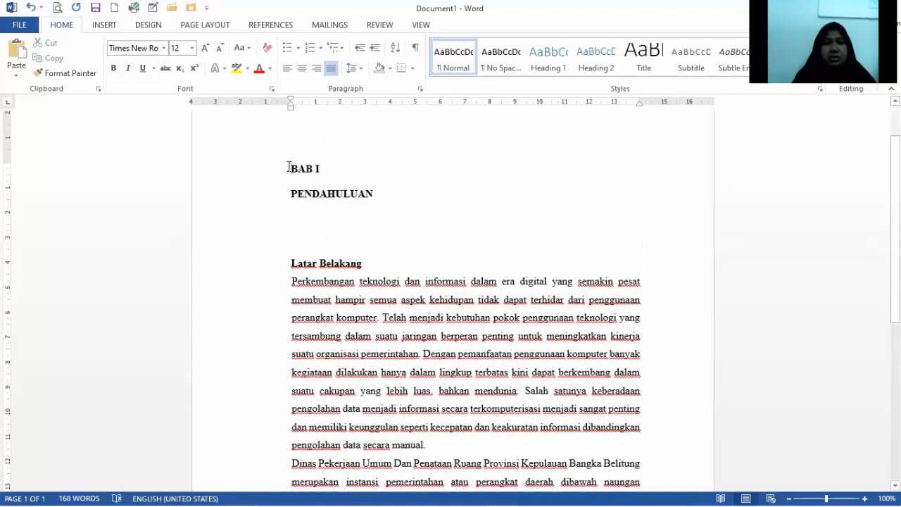
drag(289, 167, 395, 204)
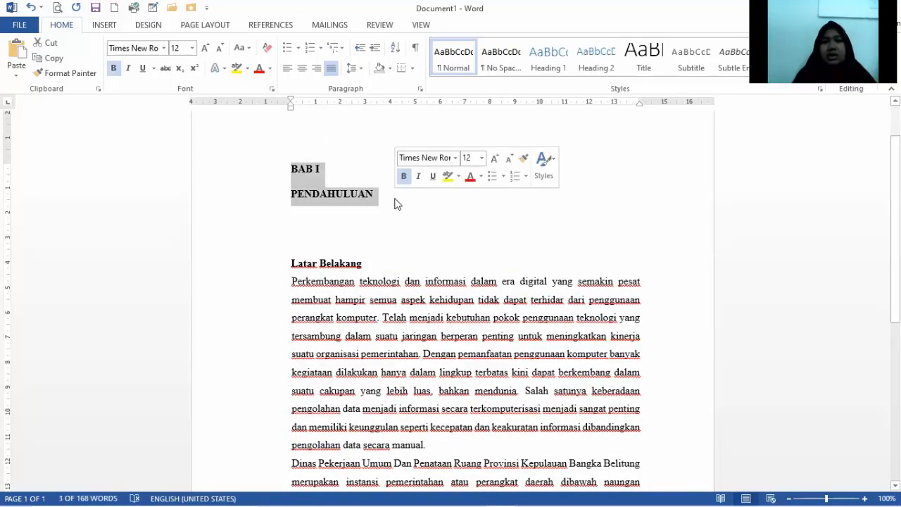
click(302, 68)
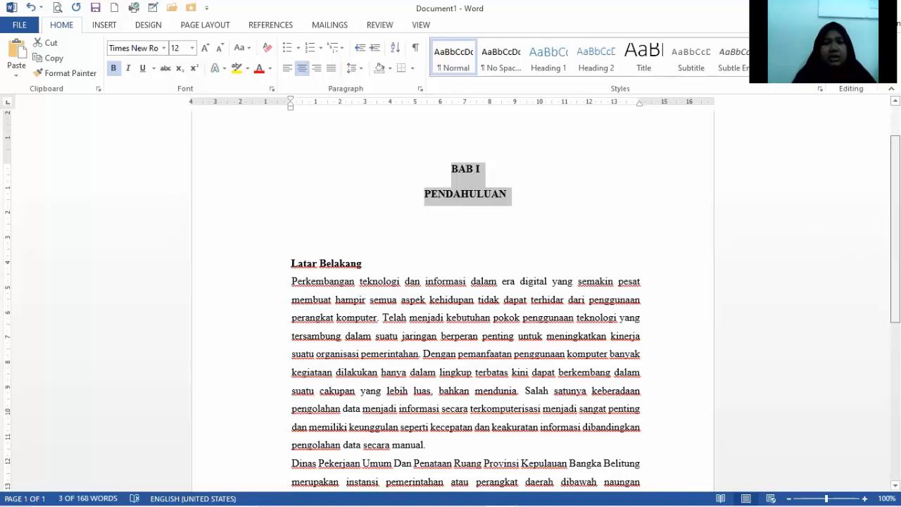
Indent the first line of the opening "Perkembangan teknologi" paragraph under "Latar Belakang" by one tab stop.
scroll(451, 314, down, 1)
scroll(451, 314, down, 2)
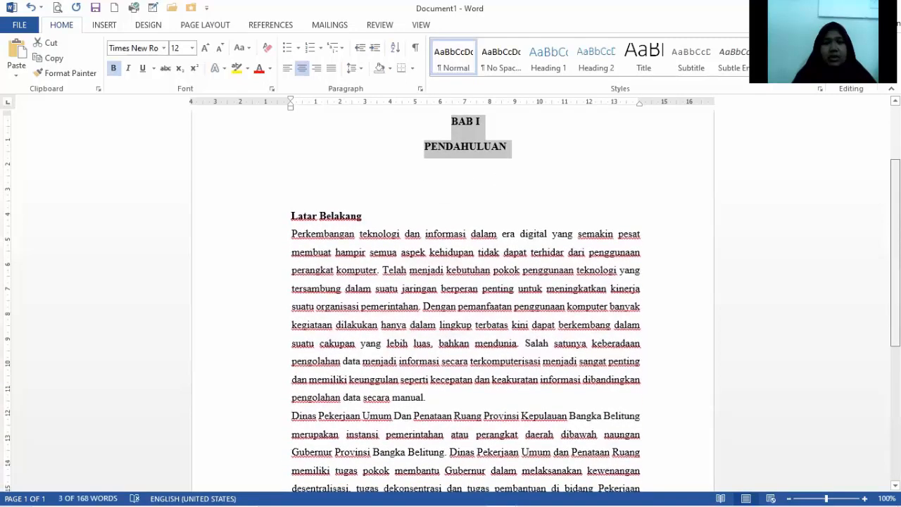
scroll(450, 314, down, 1)
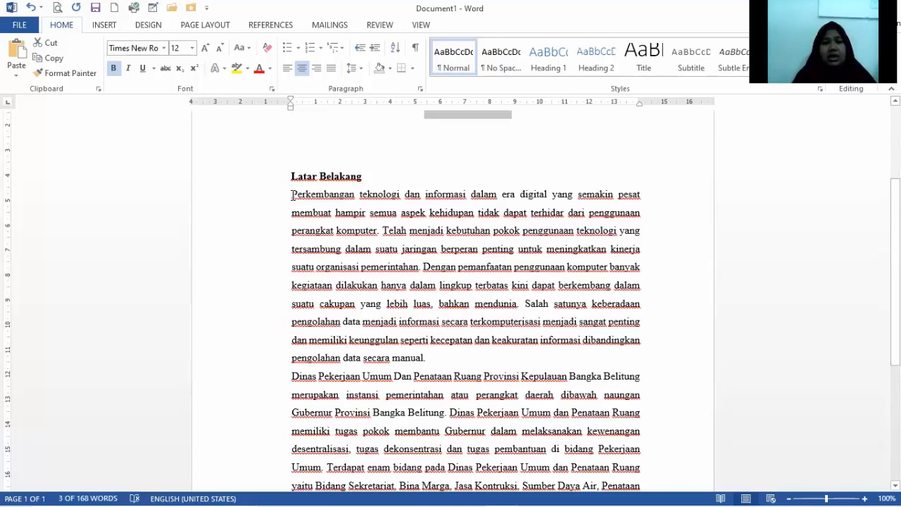
scroll(292, 195, up, 1)
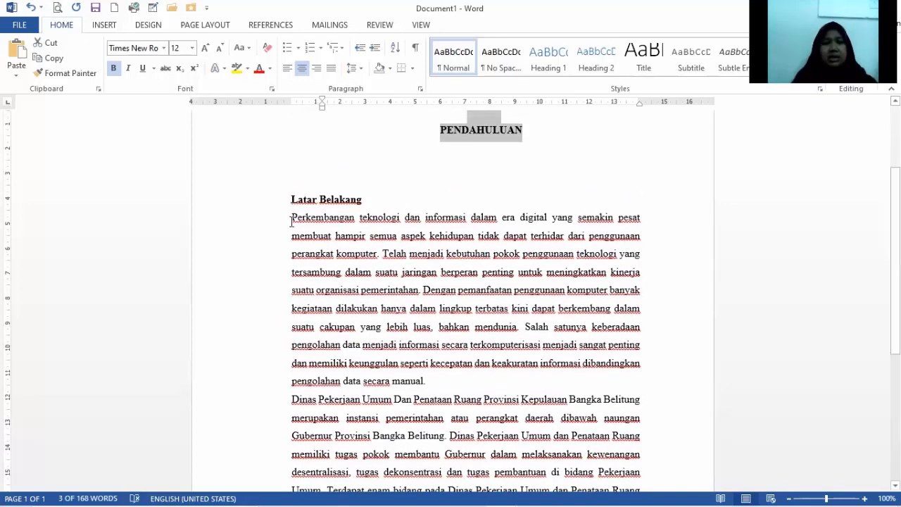
click(293, 220)
key(Tab)
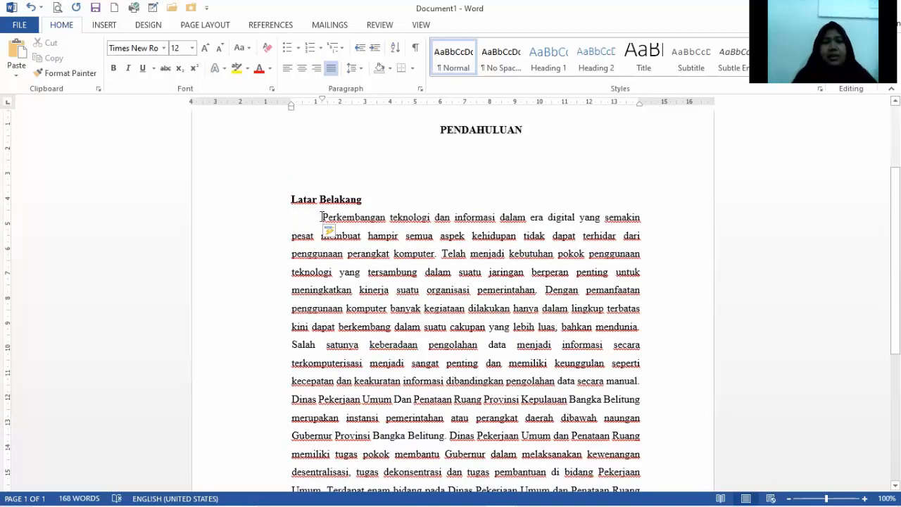
mouse_move(328, 224)
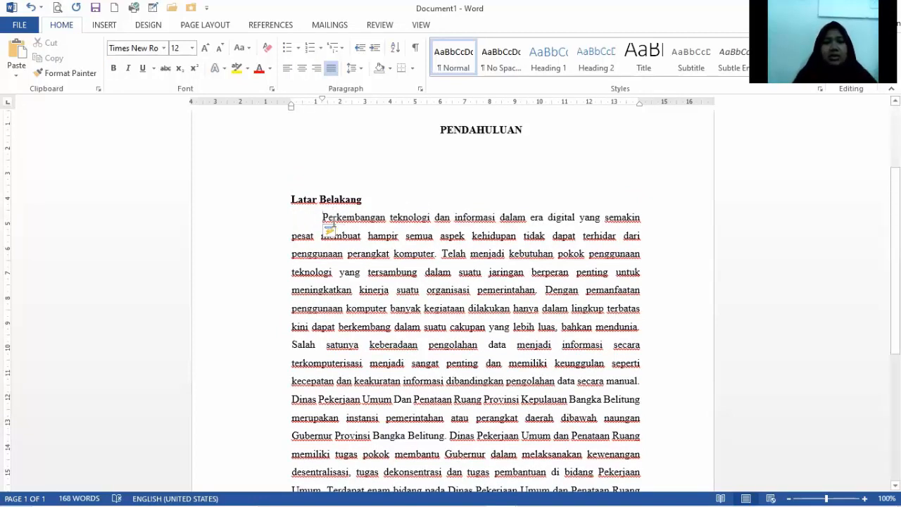
Indent the first line of the "Dinas Pekerjaan Umum" paragraph by one tab stop.
scroll(328, 227, down, 2)
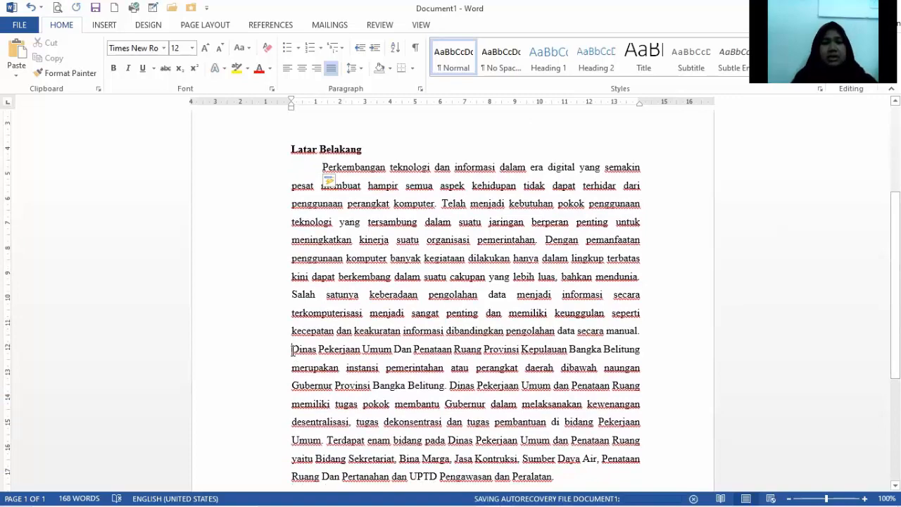
click(292, 350)
key(Tab)
scroll(294, 357, down, 4)
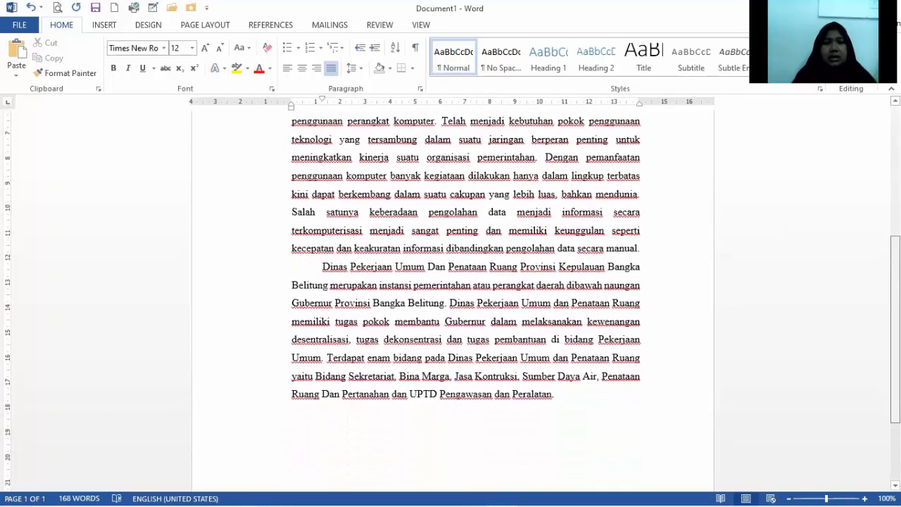
scroll(294, 358, up, 5)
scroll(684, 261, up, 2)
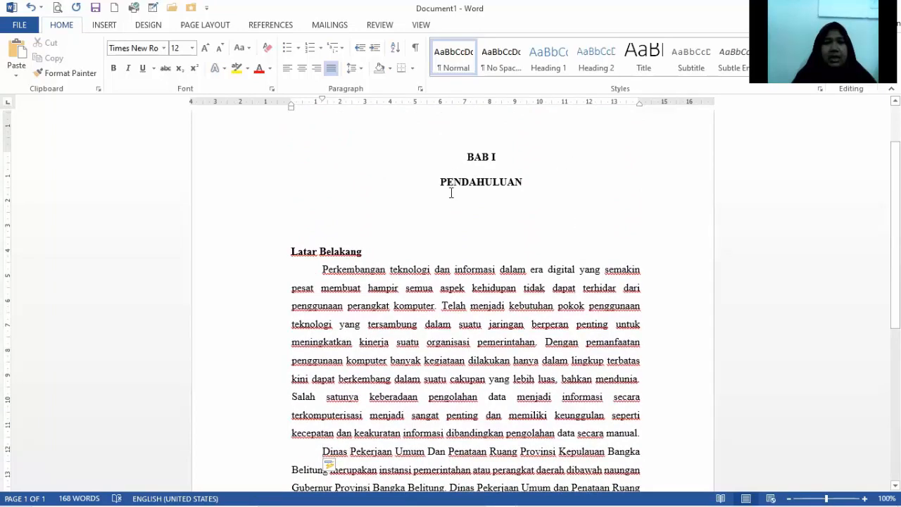
scroll(636, 233, up, 2)
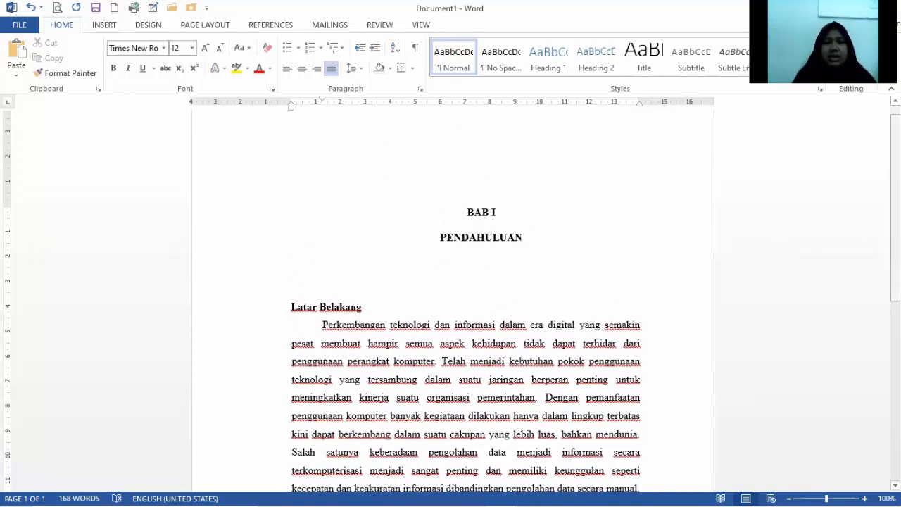
scroll(895, 204, up, 1)
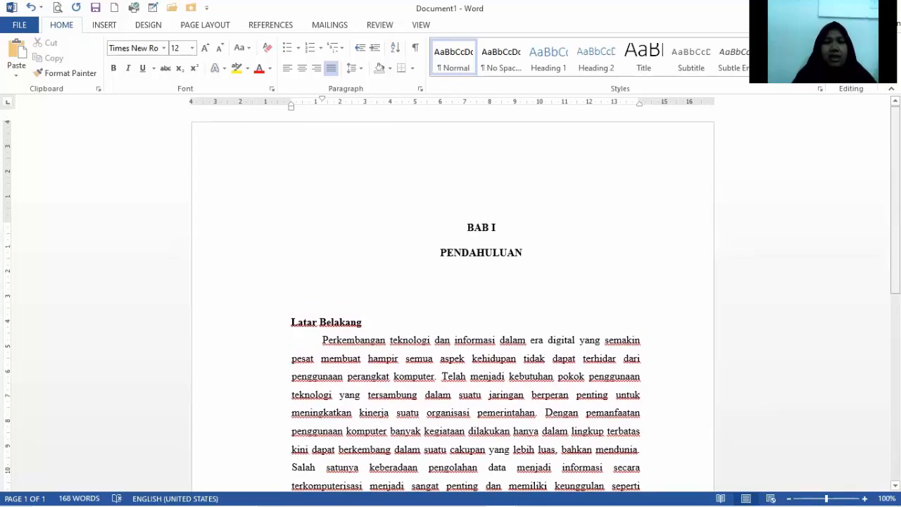
scroll(894, 211, down, 2)
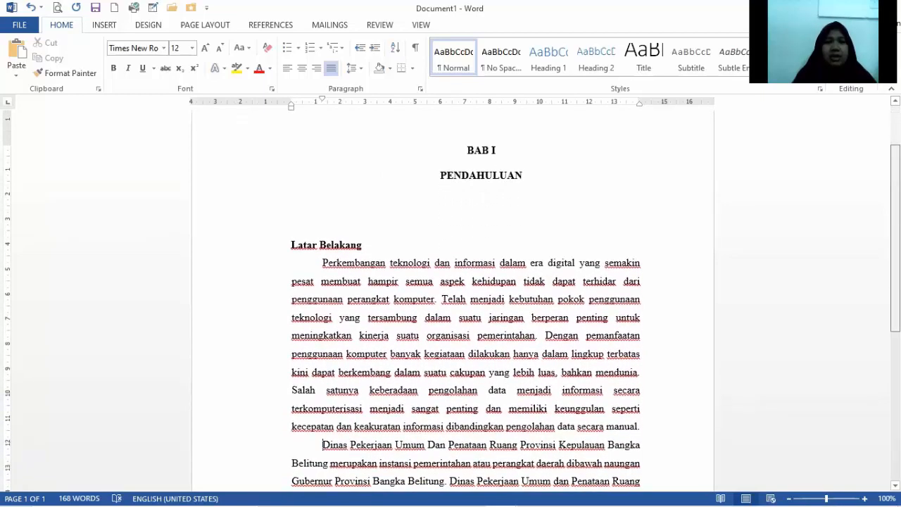
scroll(895, 212, up, 2)
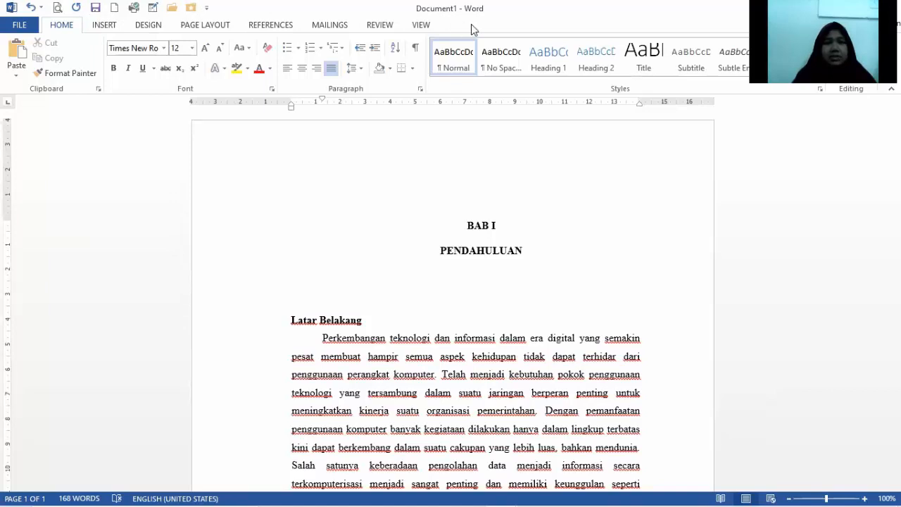
Save the document in the Latihan Word folder on Data Pribadi (D:), replacing the suggested file name with one beginning "Latihan".
click(96, 12)
click(335, 321)
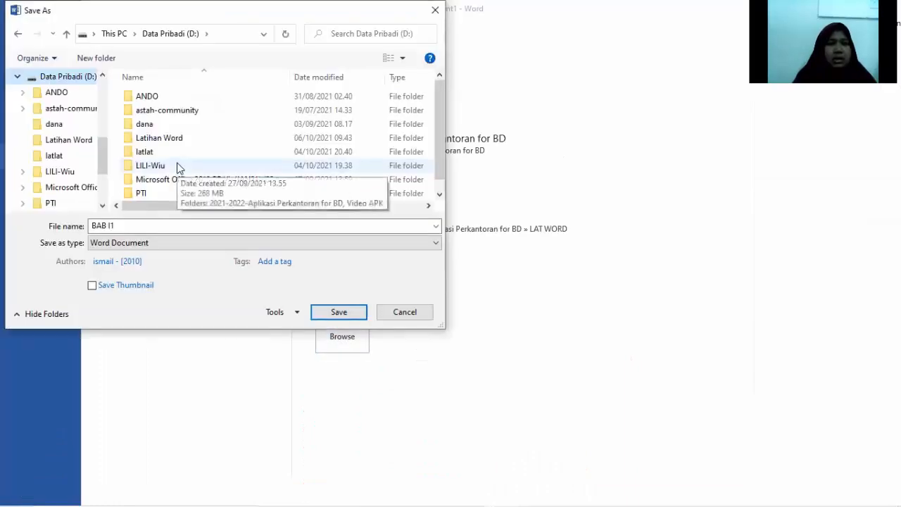
double_click(177, 138)
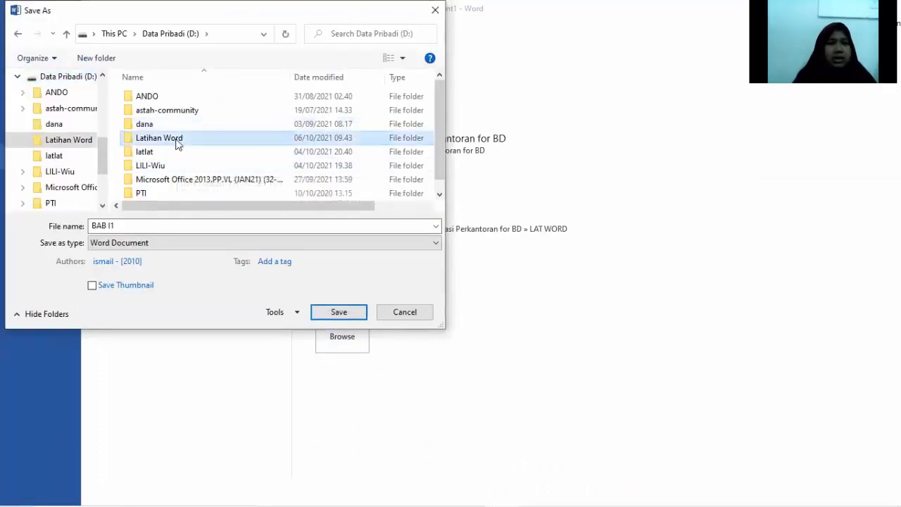
click(143, 226)
key(BackSpace)
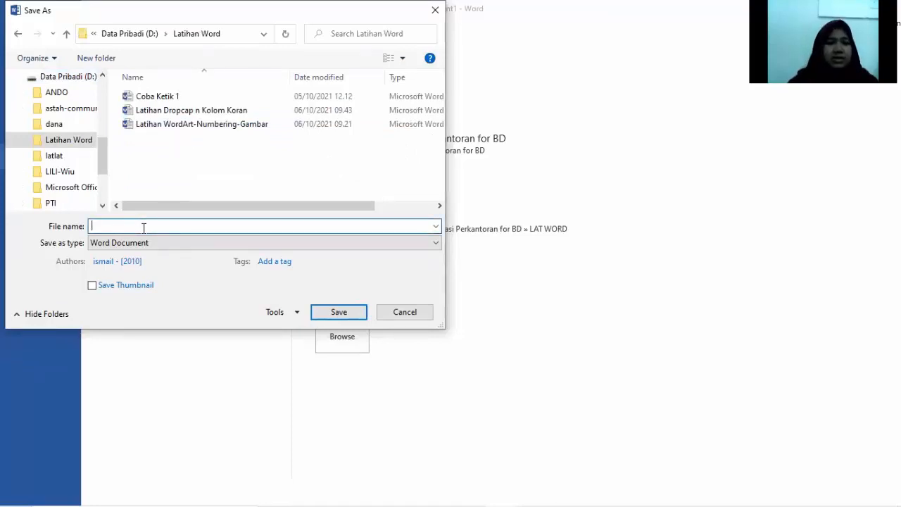
text(Latihan)
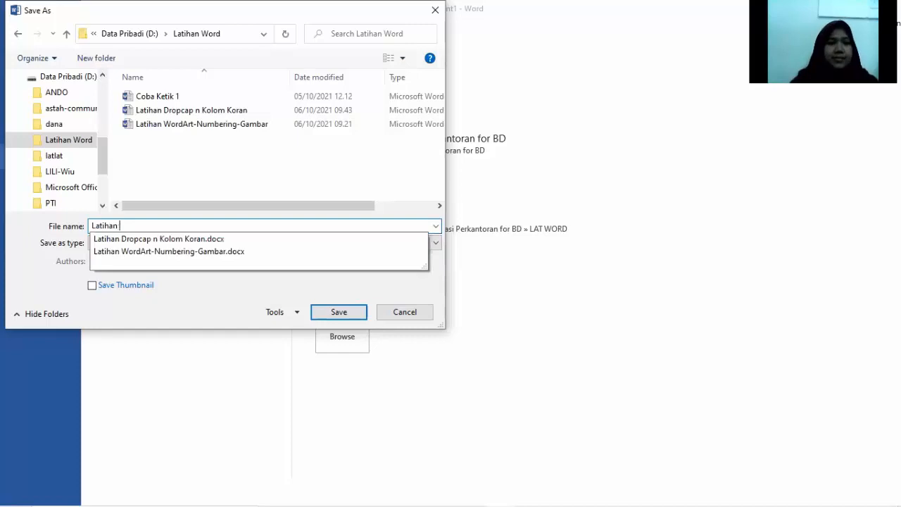